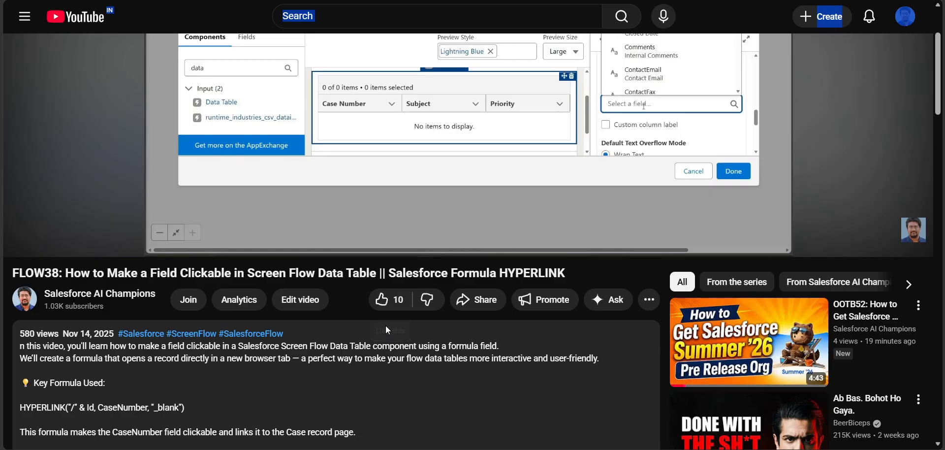
Highlight the key formula HYPERLINK("/" & Id, CaseNumber, "_blank") in the video description
scroll(300, 358, down, 1)
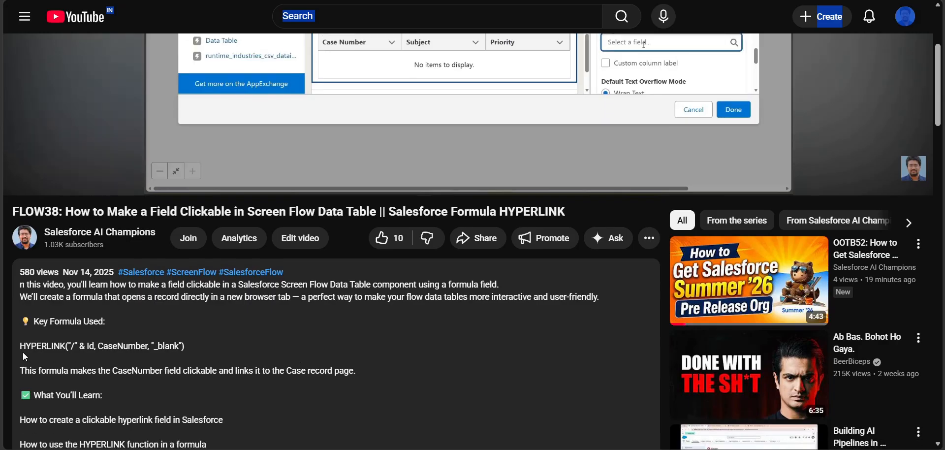
drag(20, 349, 189, 345)
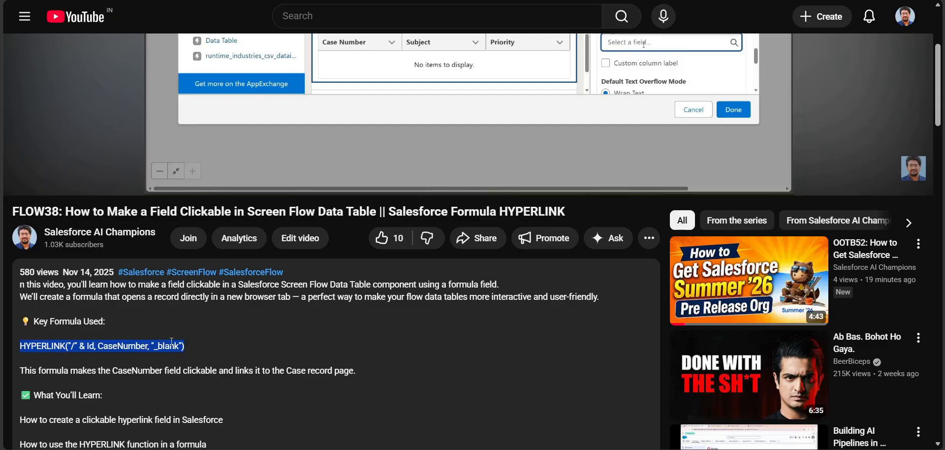
Switch to Salesforce Setup and create a new flow of the Screen Flow type from the screen automations
click(236, 1)
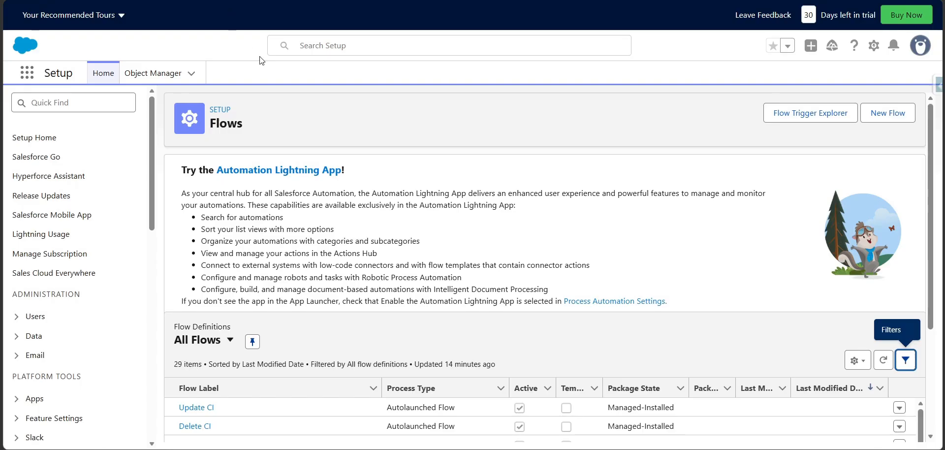
click(887, 116)
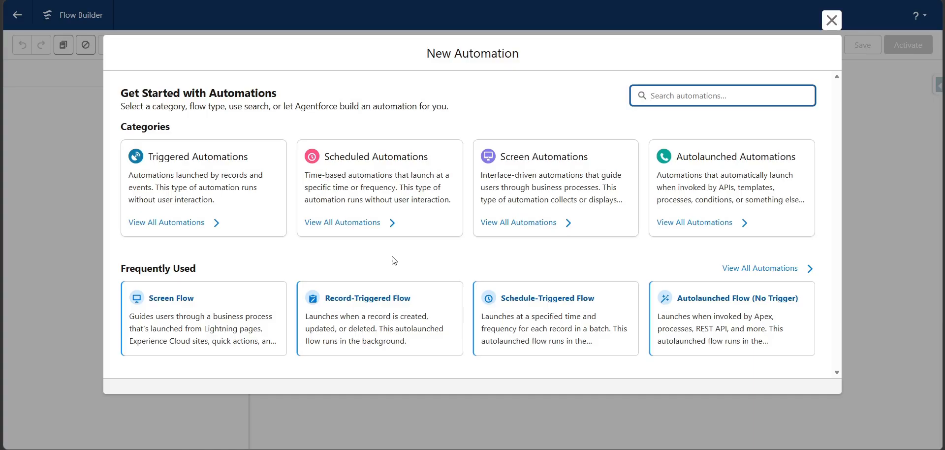
click(544, 202)
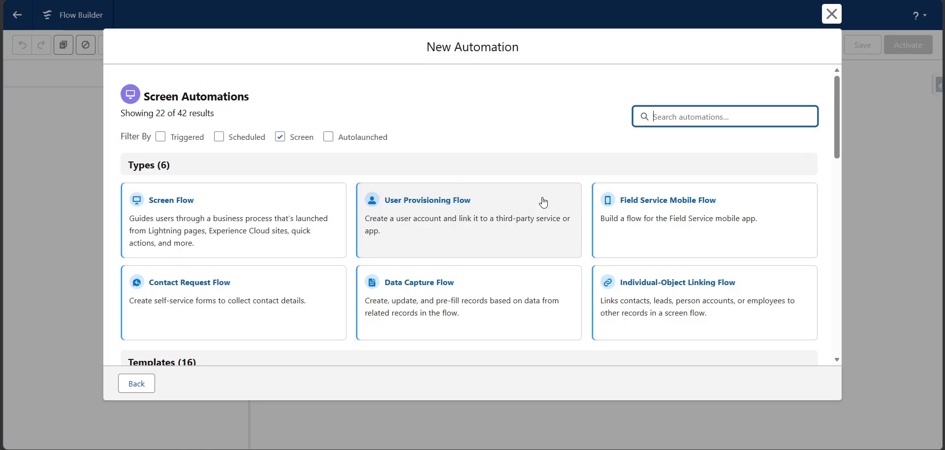
click(242, 215)
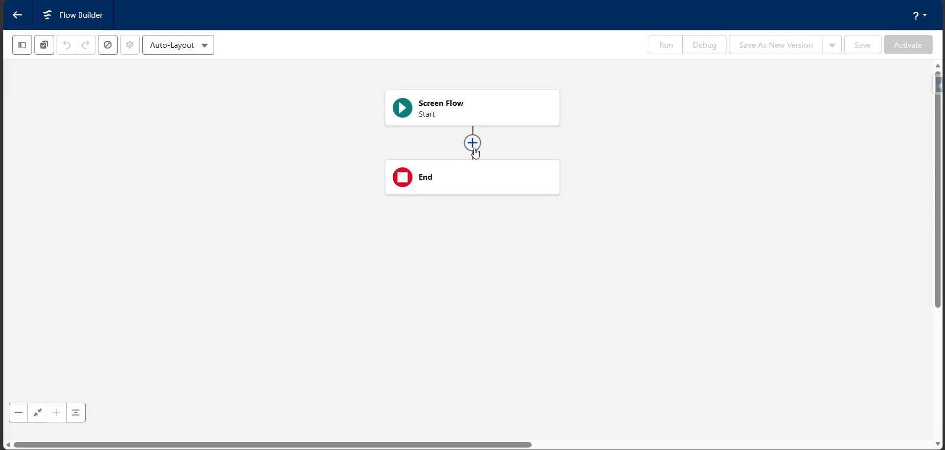
Add a Get Records element after the flow's start and label it Get Contacts
click(474, 150)
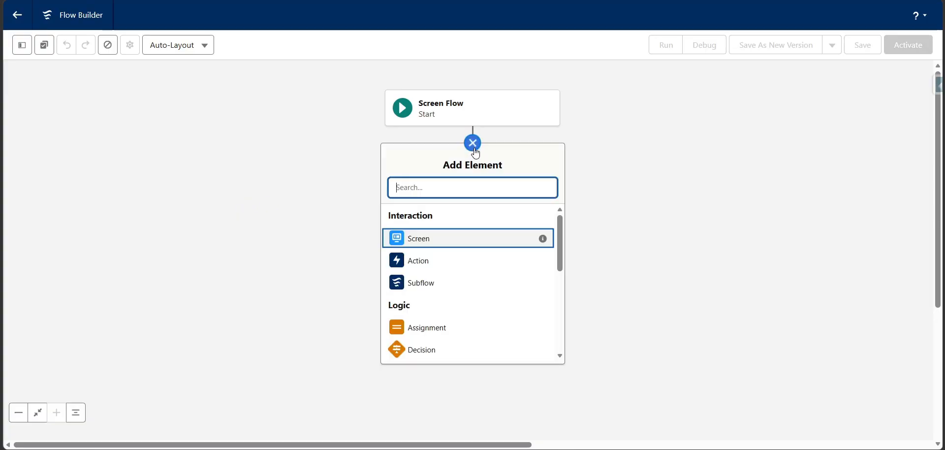
text(get)
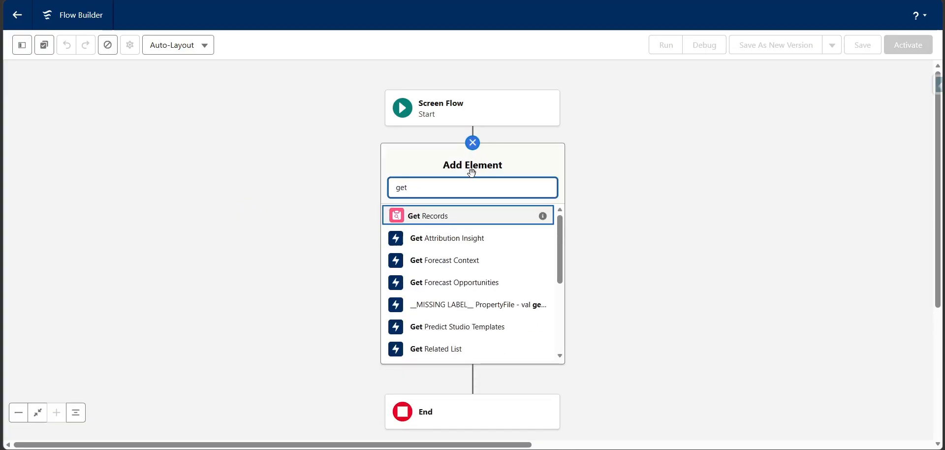
click(462, 209)
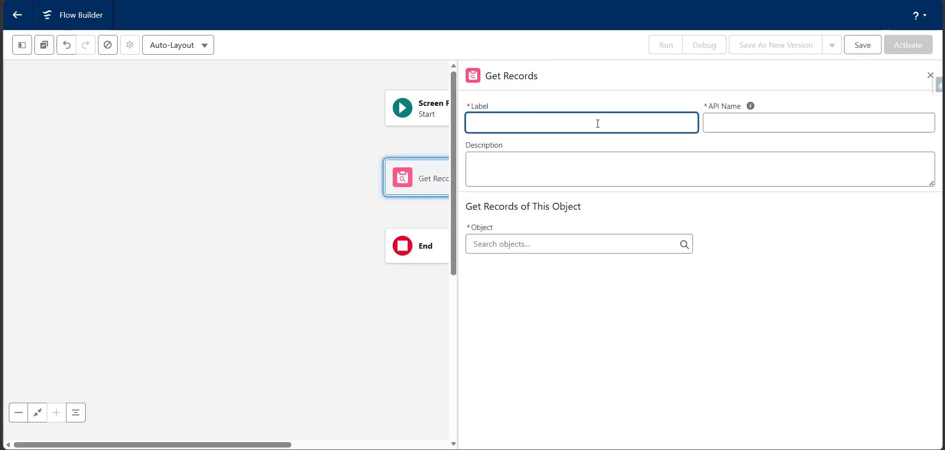
text(Get Contacts)
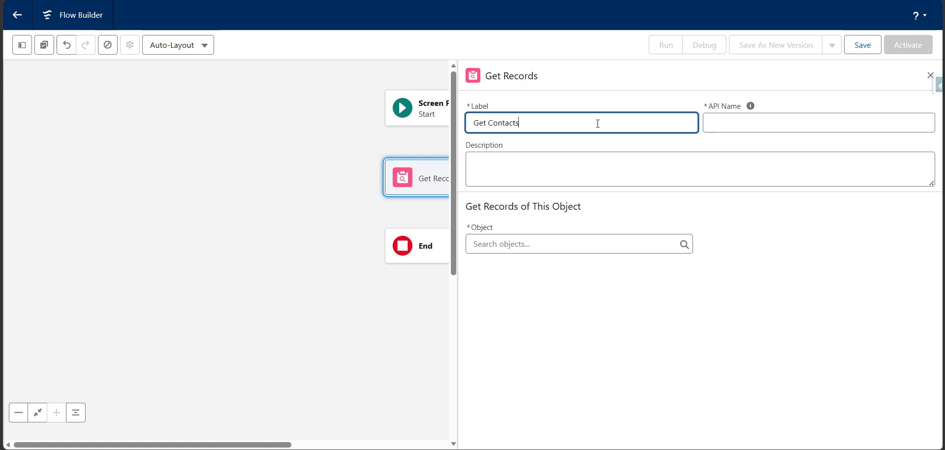
click(750, 106)
Set the object of the Get Contacts element to Contact
click(599, 244)
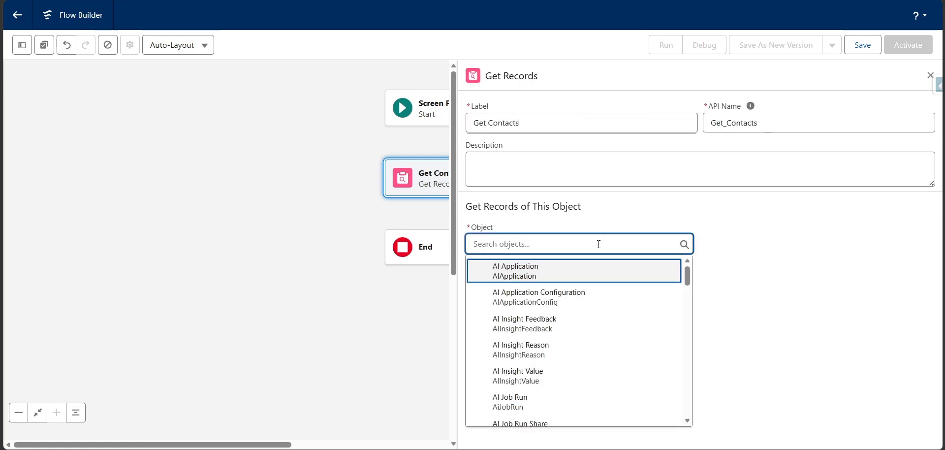
text(cob=nta)
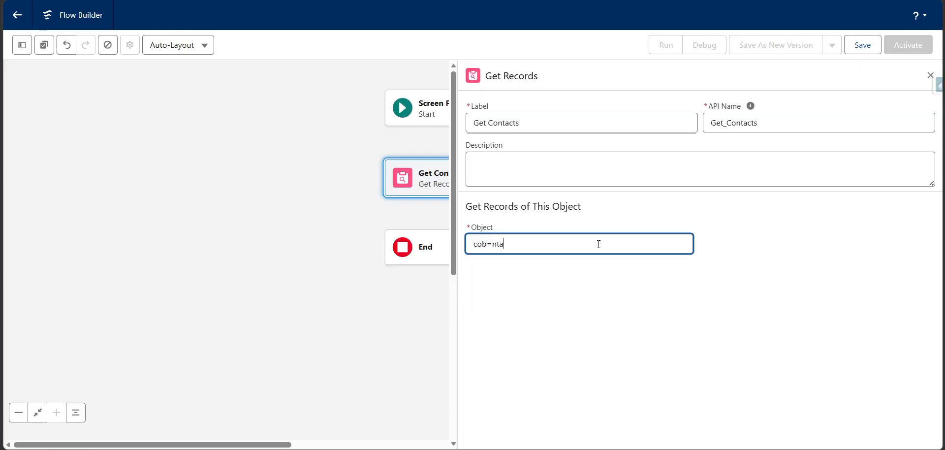
text(c)
key(BackSpace)
key(BackSpace)
key(BackSpace)
key(BackSpace)
key(BackSpace)
key(BackSpace)
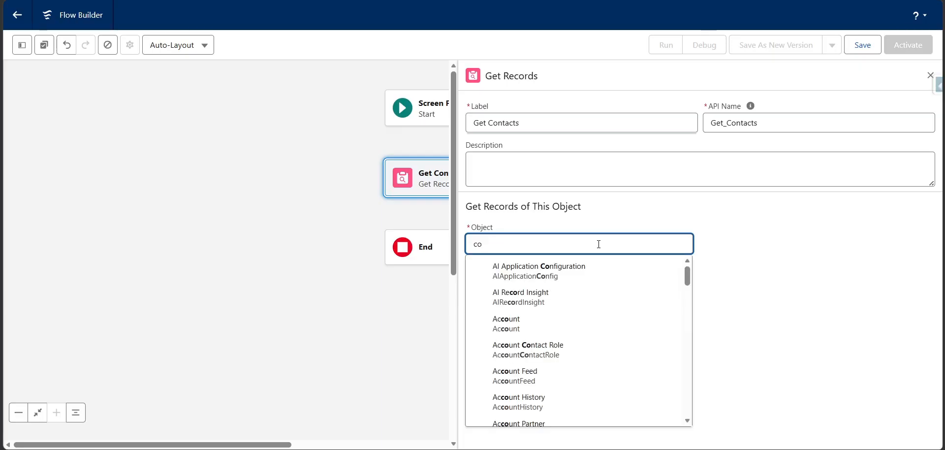
text(ntacts)
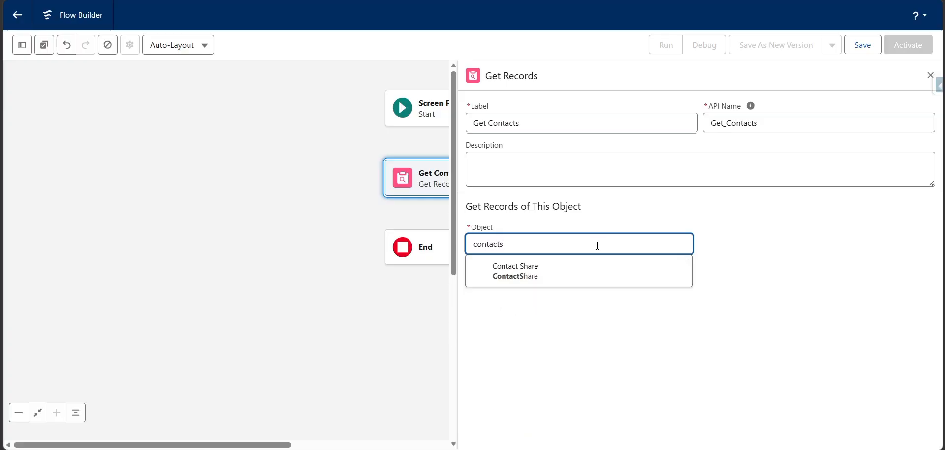
key(BackSpace)
click(553, 399)
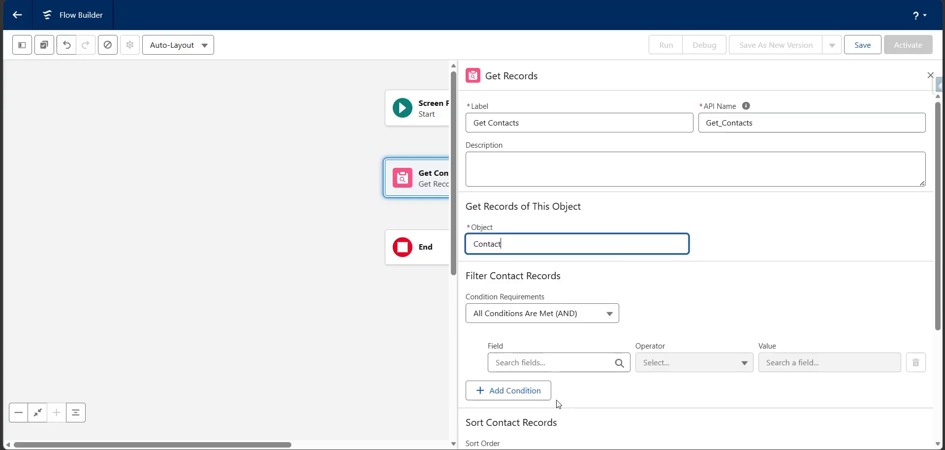
Set the condition requirements to None—Get All Contact Records and store all records
click(569, 319)
click(565, 220)
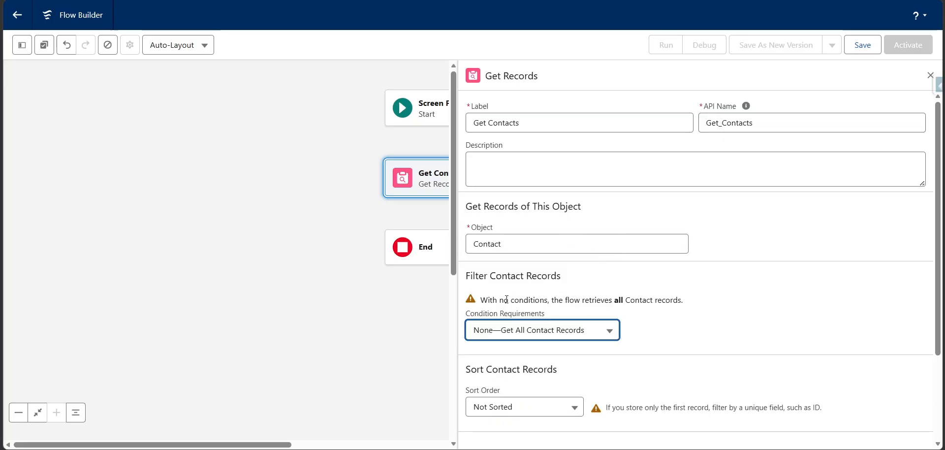
scroll(656, 300, down, 2)
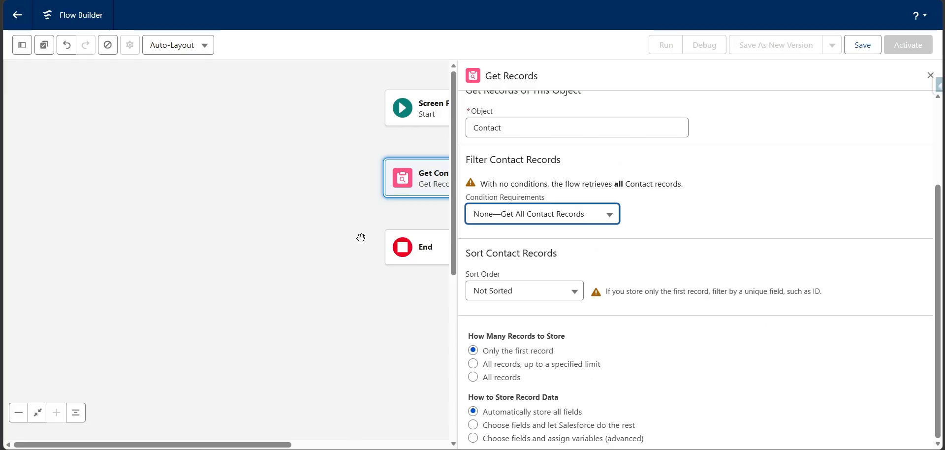
drag(360, 238, 226, 235)
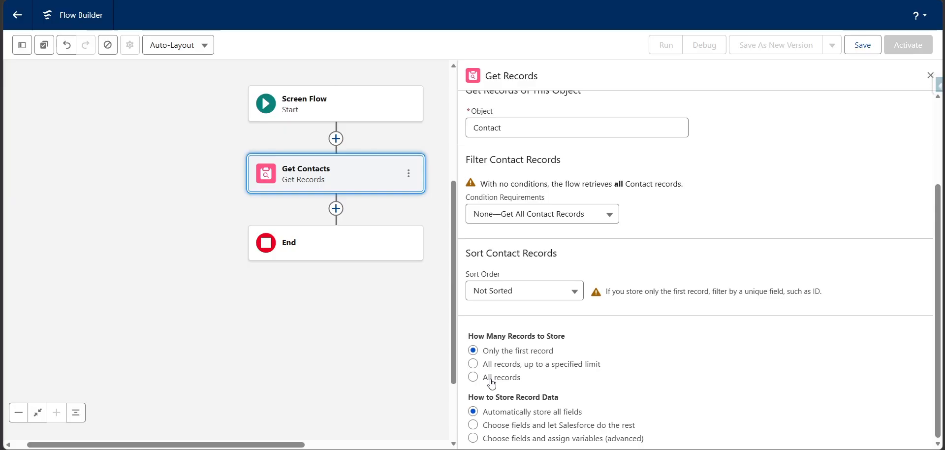
click(491, 383)
Save the flow with the label Clickable in Summer 26 release
click(863, 45)
click(323, 193)
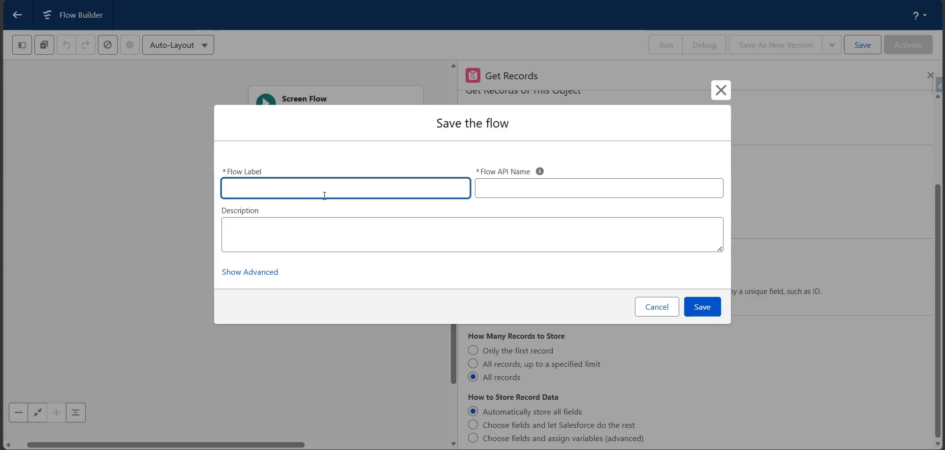
text(Clickable in Summer 2)
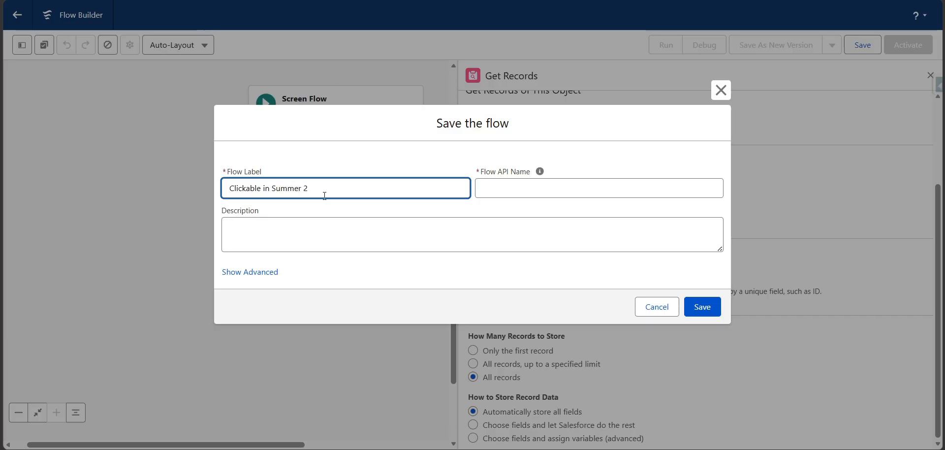
text(6 release)
key(Tab)
click(701, 307)
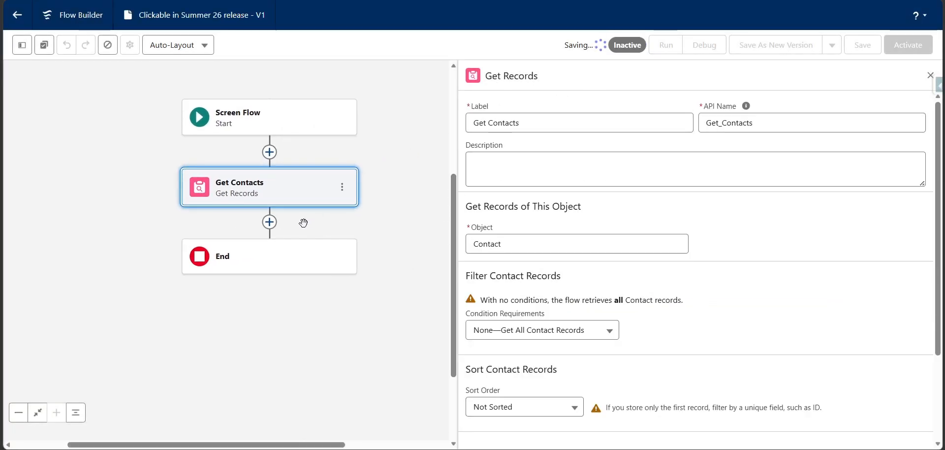
Add a Screen element after Get Contacts and label it Screen q1
click(269, 222)
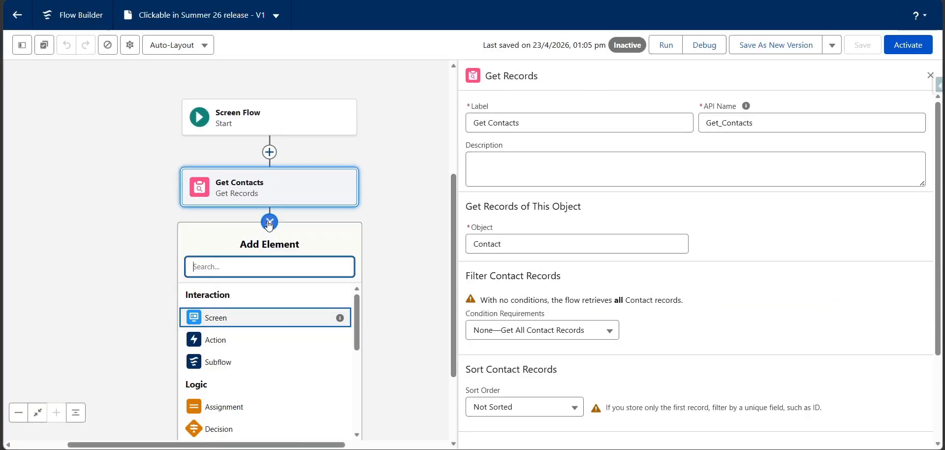
click(251, 320)
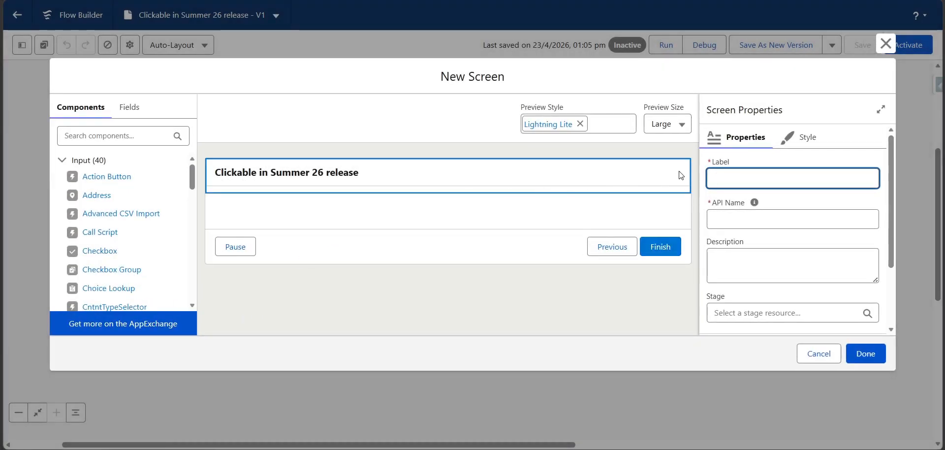
text(Screeb)
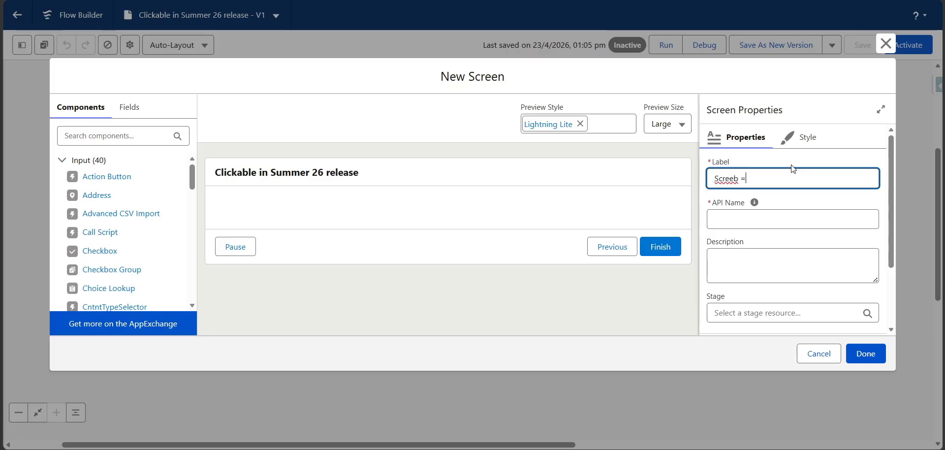
key(BackSpace)
text(n q1)
key(Tab)
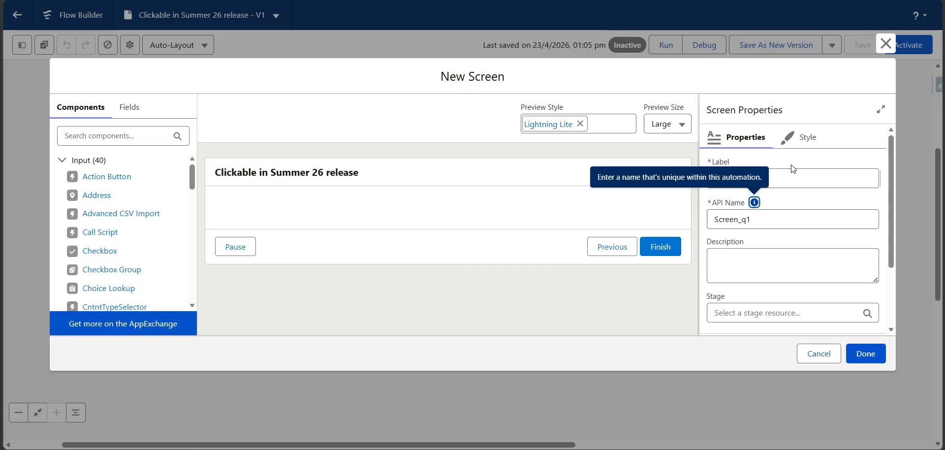
Place a Data Table component on the screen and give it the API name datatable
click(118, 134)
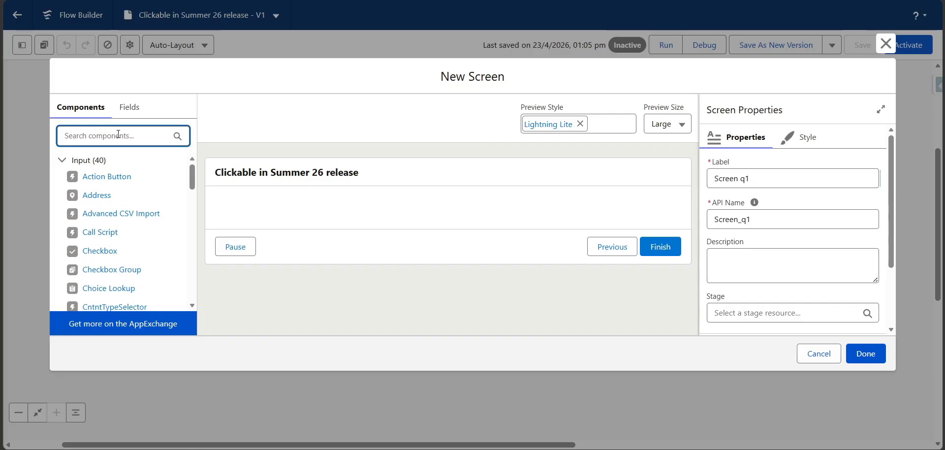
text(data)
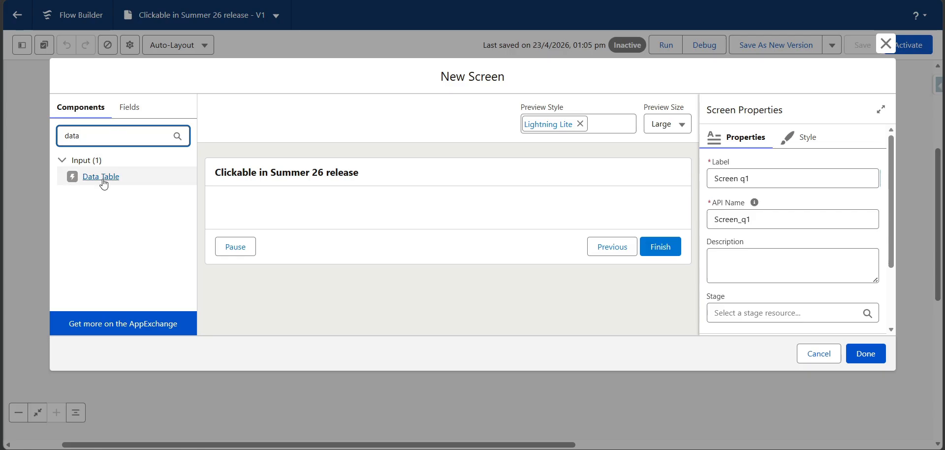
drag(83, 181, 298, 210)
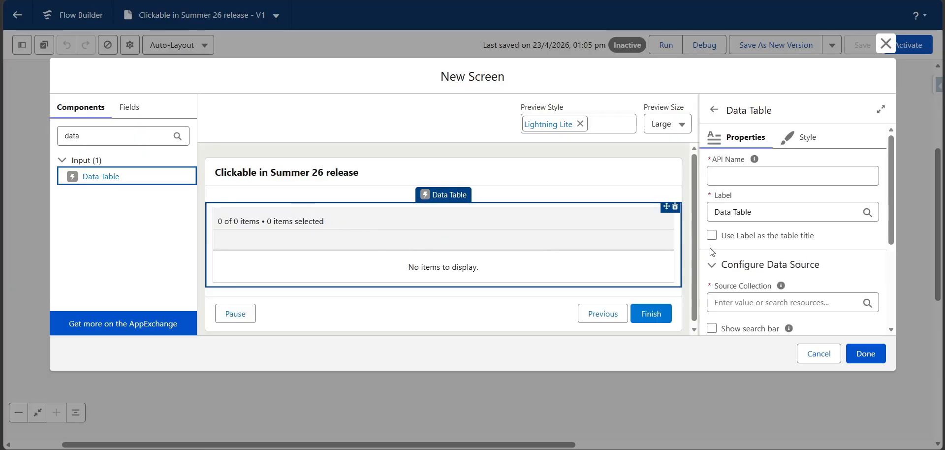
click(747, 172)
text(da)
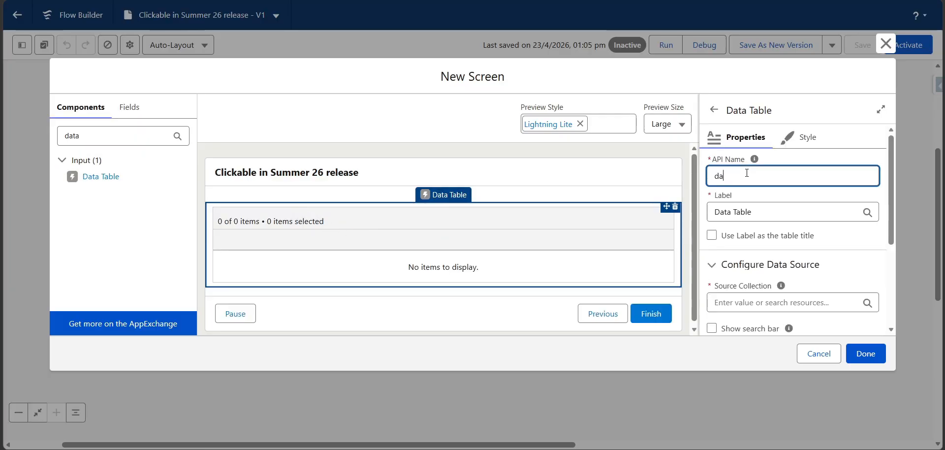
text(tatable)
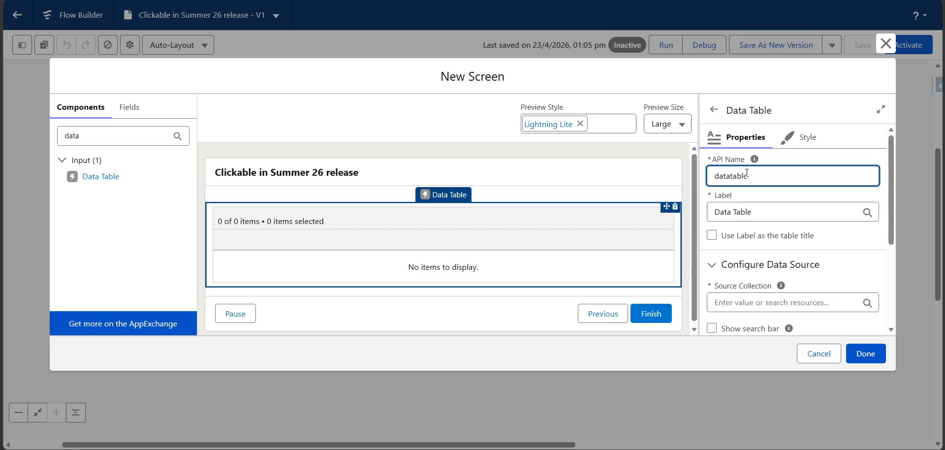
Set the data table's source collection to Contacts from Get Contacts and its row selection mode to Single
scroll(776, 236, down, 1)
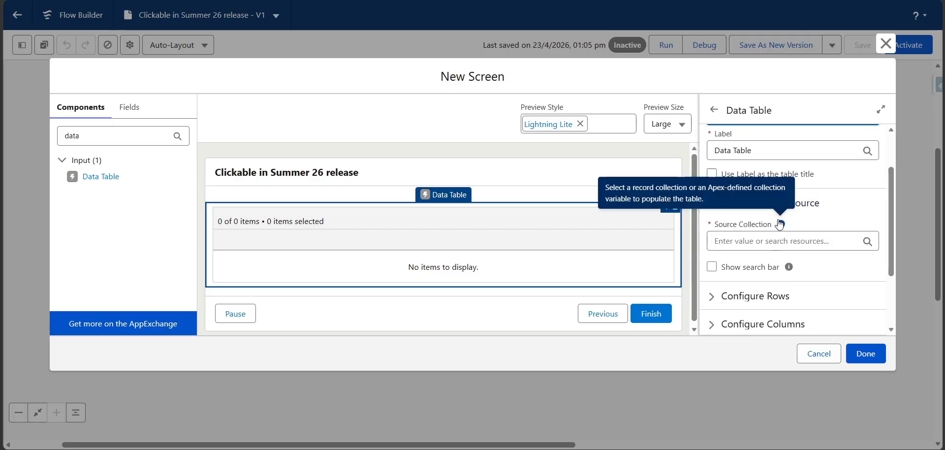
click(812, 241)
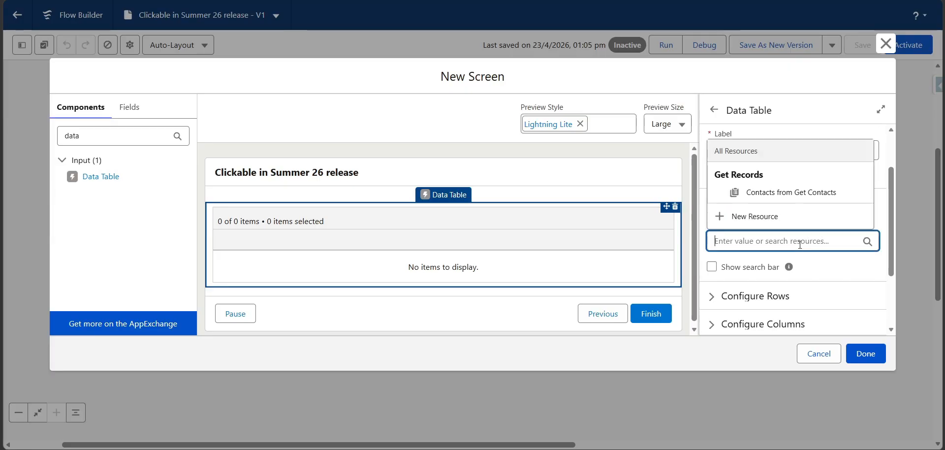
click(811, 203)
scroll(811, 232, down, 1)
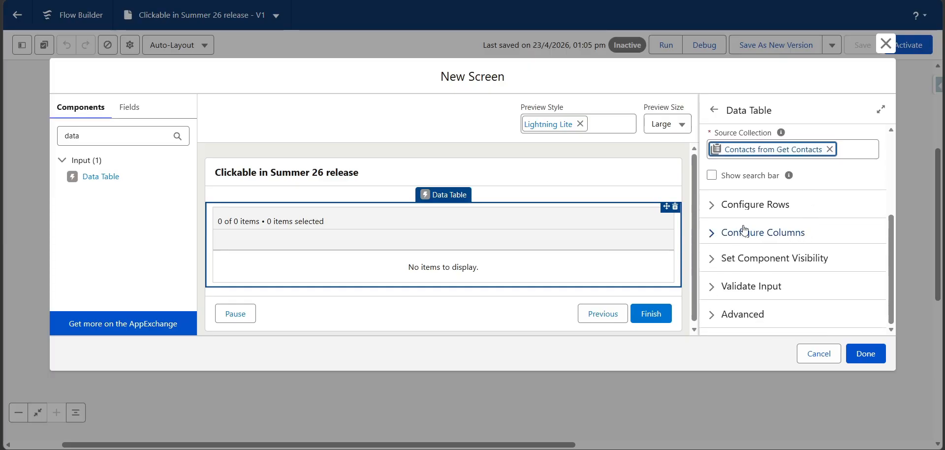
click(719, 216)
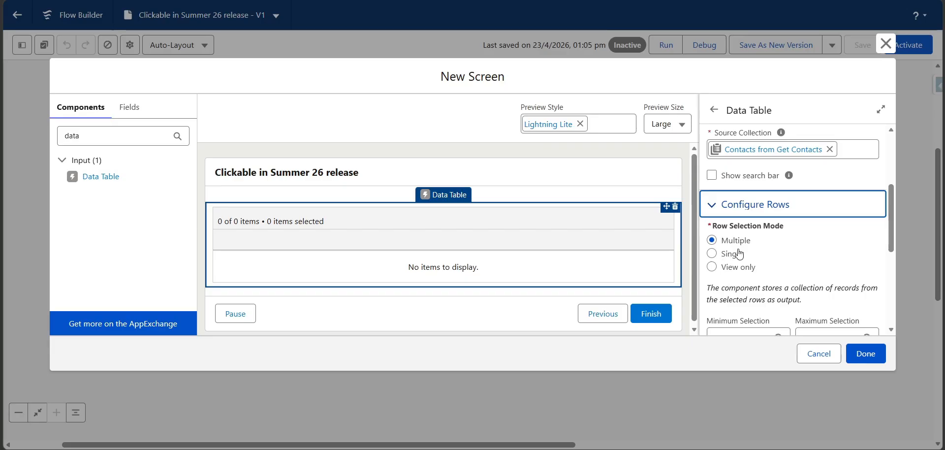
click(714, 255)
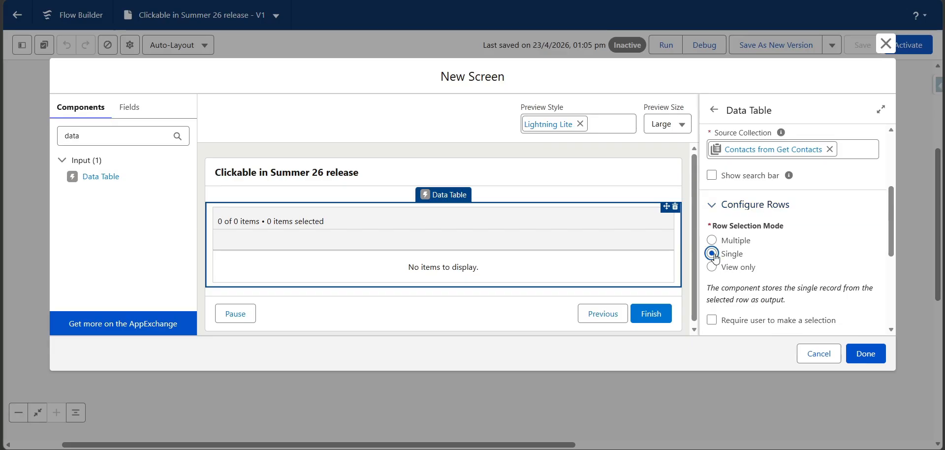
Add a data table column for the AccountId source field with Show record name turned off
click(710, 204)
click(717, 234)
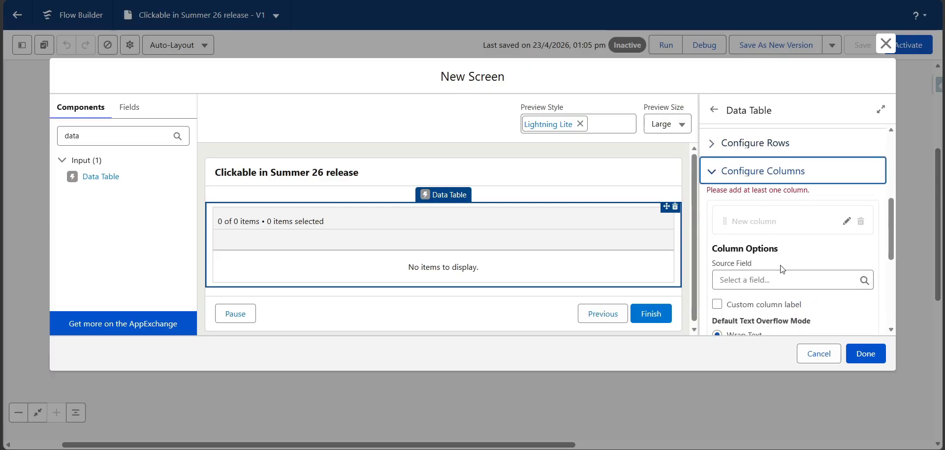
scroll(783, 268, down, 1)
click(784, 219)
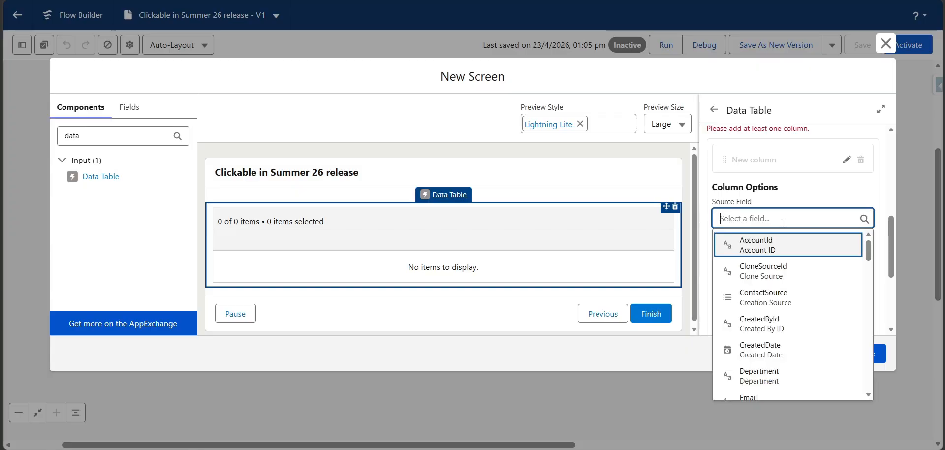
click(782, 251)
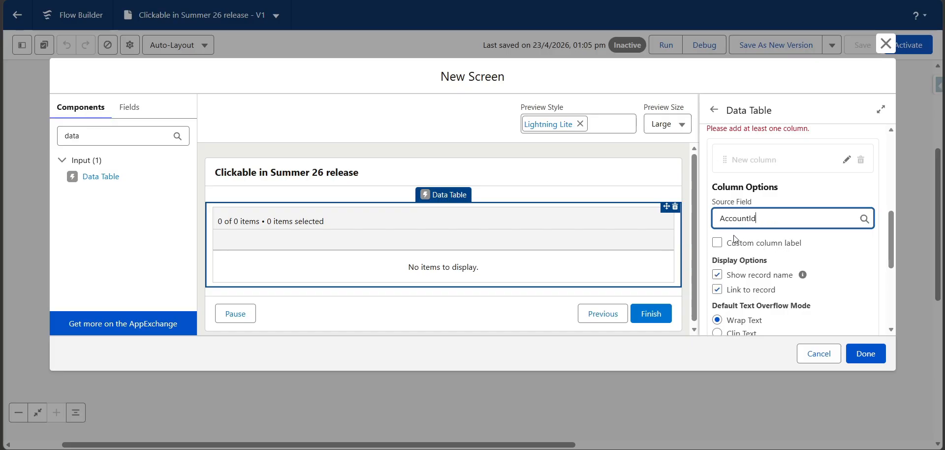
drag(713, 260, 773, 260)
click(769, 257)
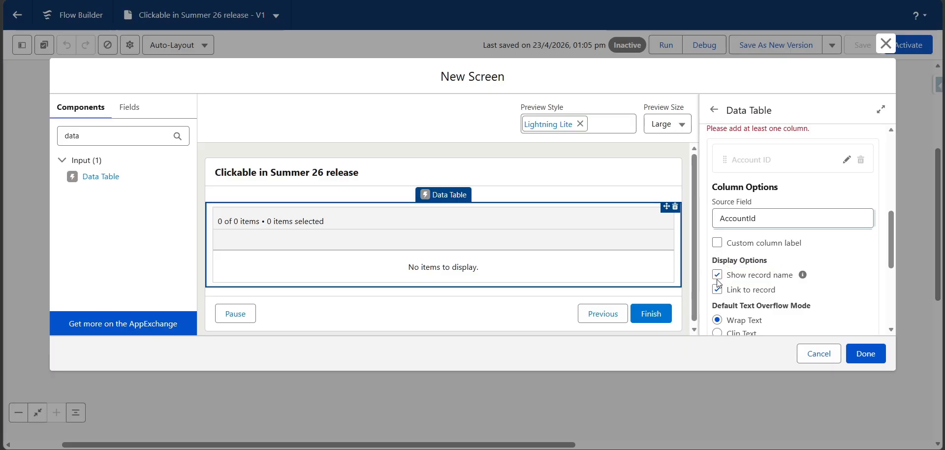
click(717, 278)
scroll(771, 285, down, 2)
scroll(802, 277, up, 1)
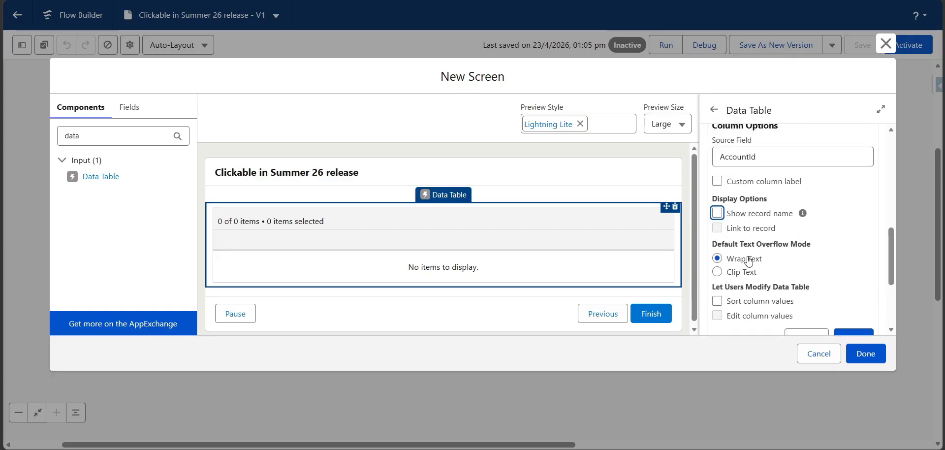
scroll(778, 258, down, 2)
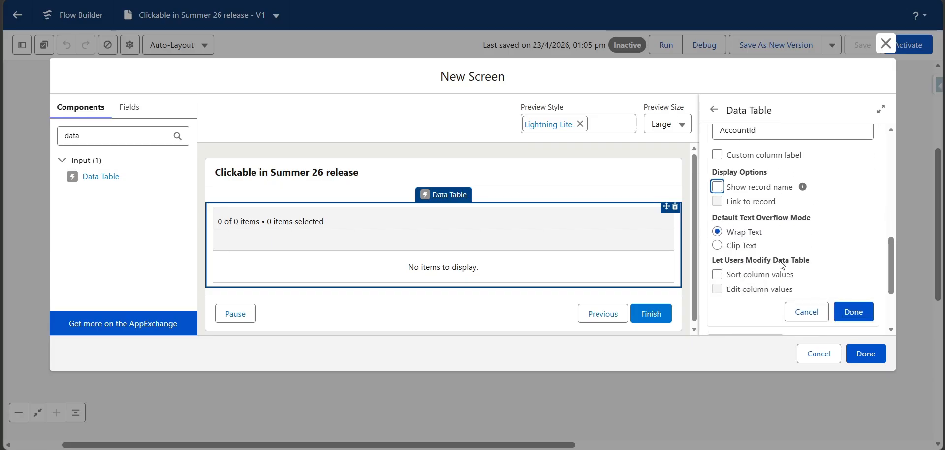
click(857, 277)
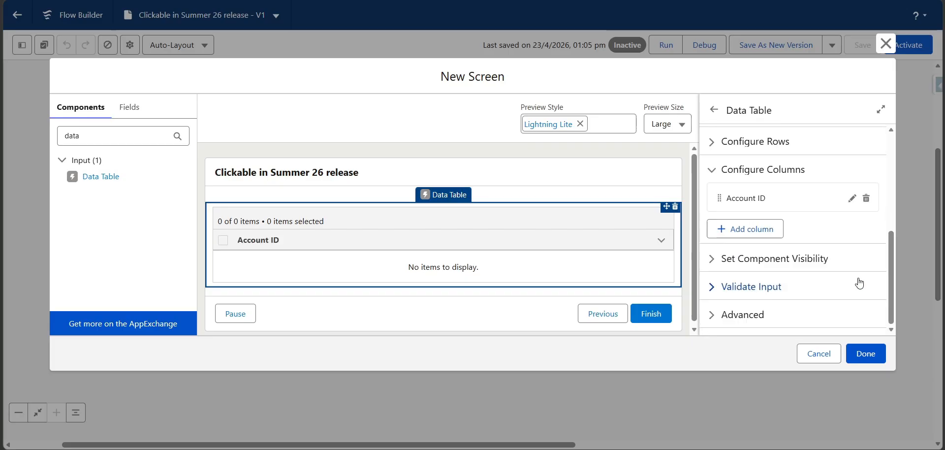
Add a second data table column with Name as its source field
click(753, 228)
click(786, 295)
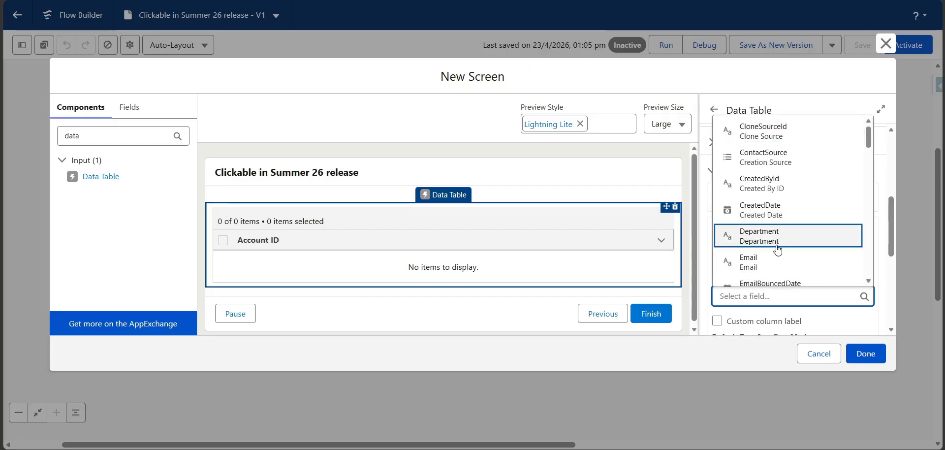
text(name)
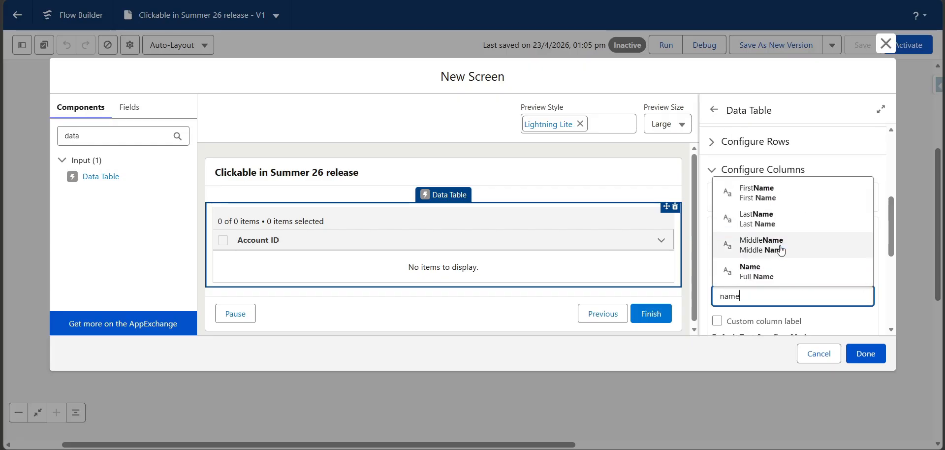
click(767, 269)
scroll(767, 268, down, 3)
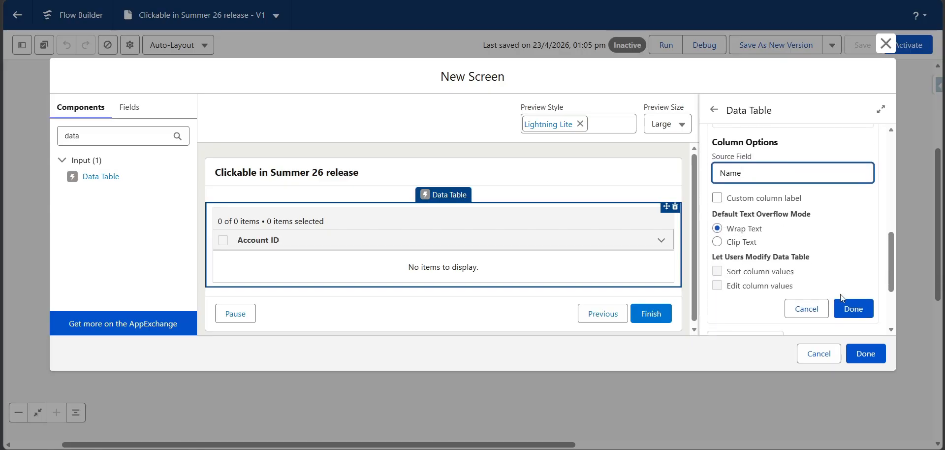
click(842, 301)
Add a third data table column for the CreatedById source field with Show record name turned off
click(748, 229)
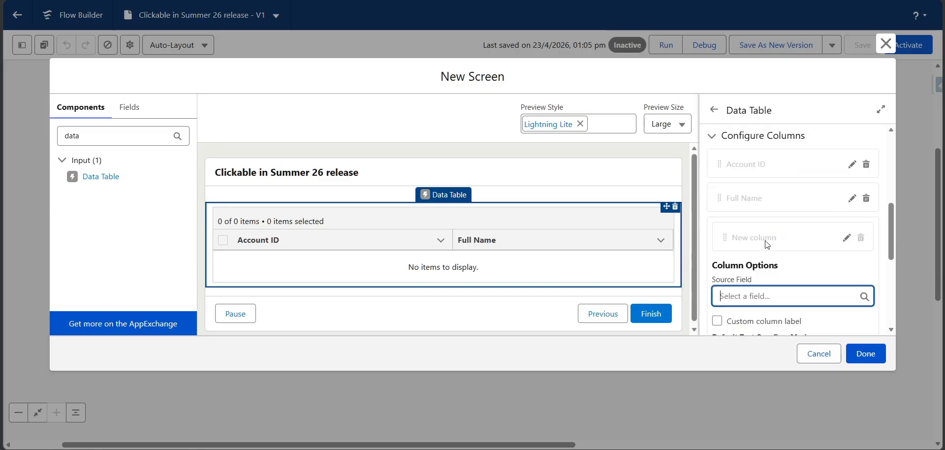
click(760, 295)
text(creat)
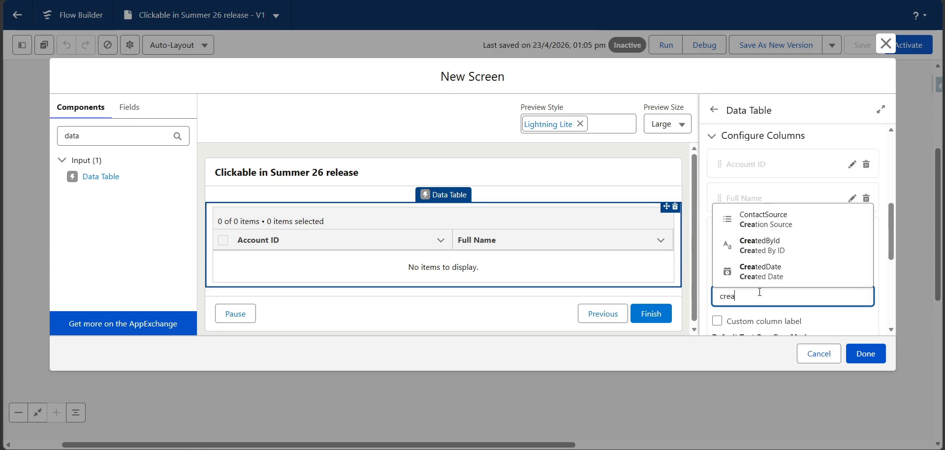
click(768, 248)
scroll(799, 284, down, 1)
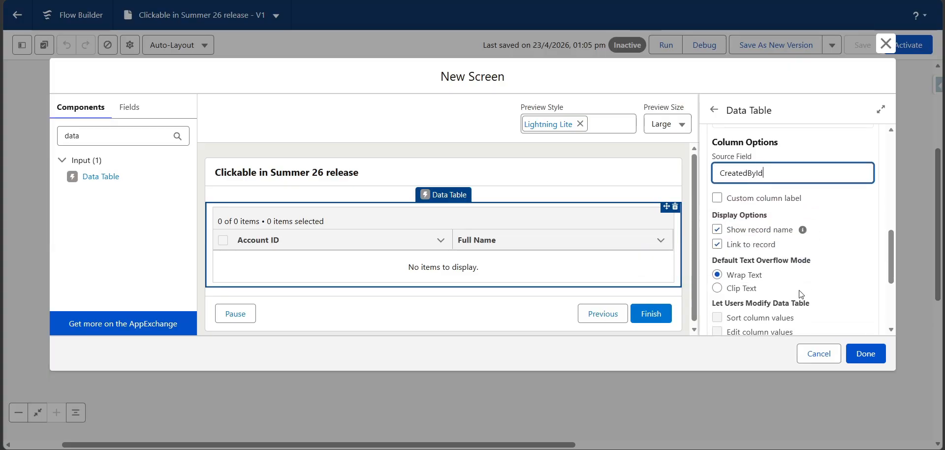
click(717, 229)
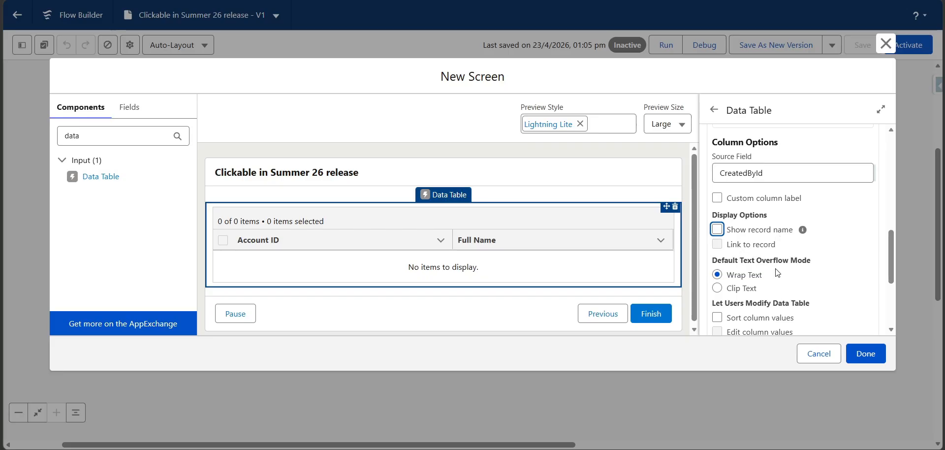
scroll(782, 276, down, 2)
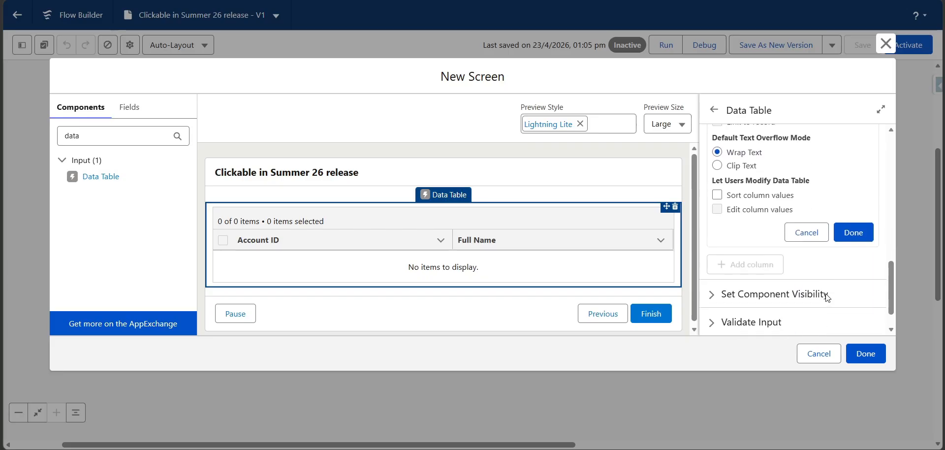
click(853, 241)
Finish the screen, save the flow and start a debug run
click(862, 352)
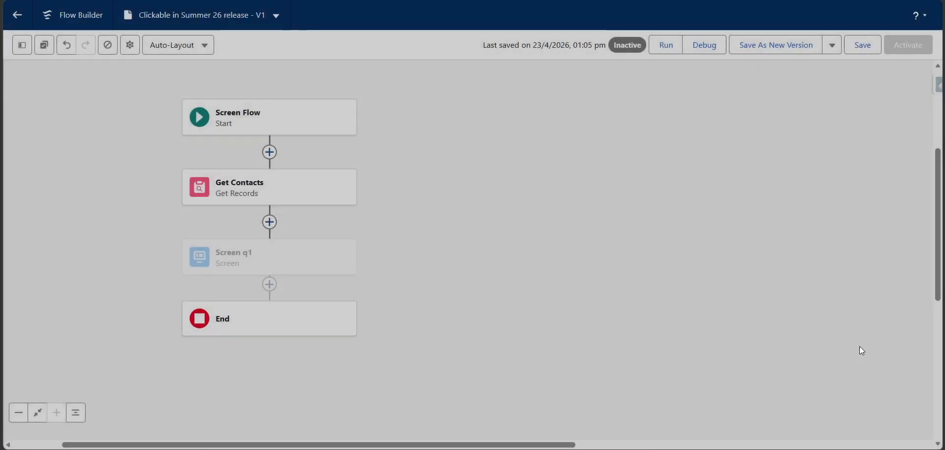
click(858, 49)
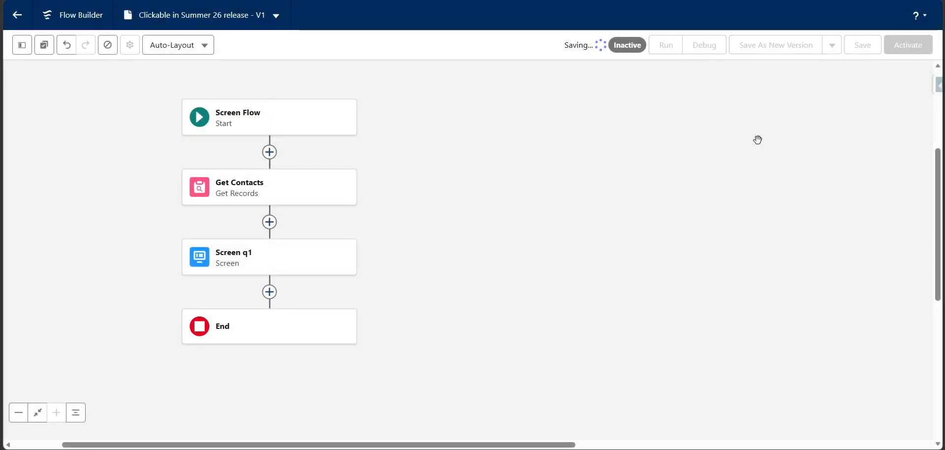
click(698, 46)
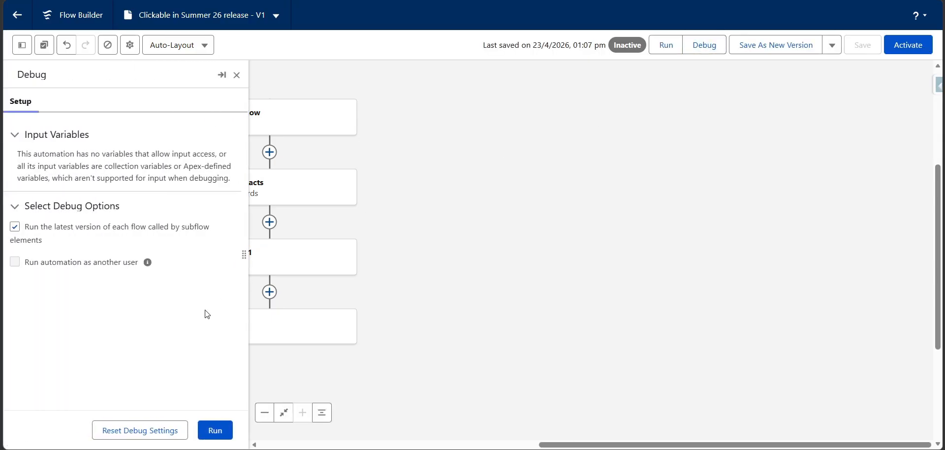
click(216, 432)
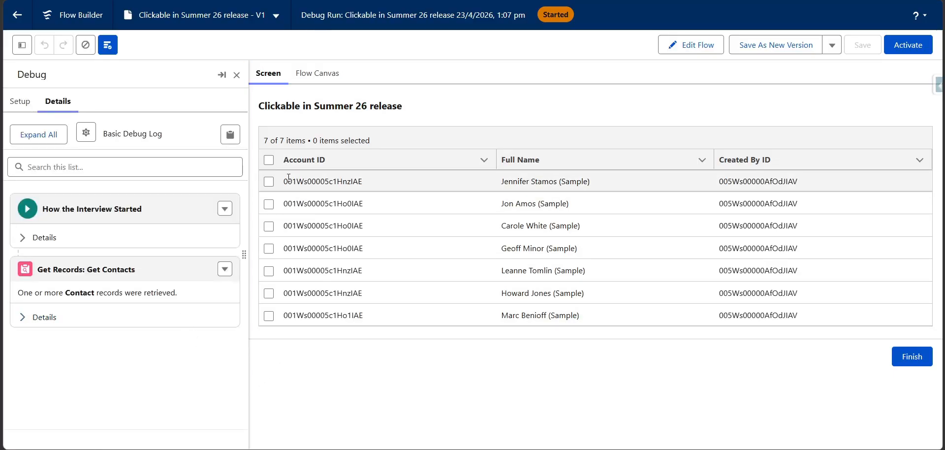
Examine how the Account ID values are displayed in the data table of the debug run
drag(287, 179, 359, 204)
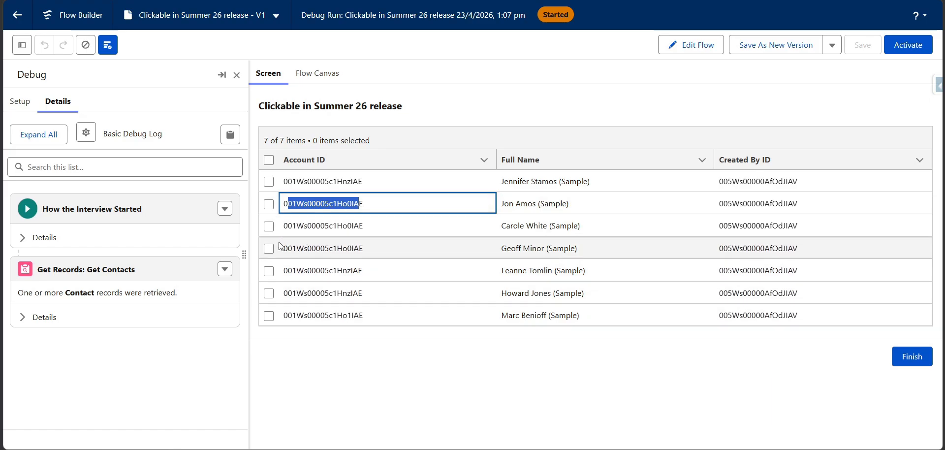
drag(283, 248, 362, 251)
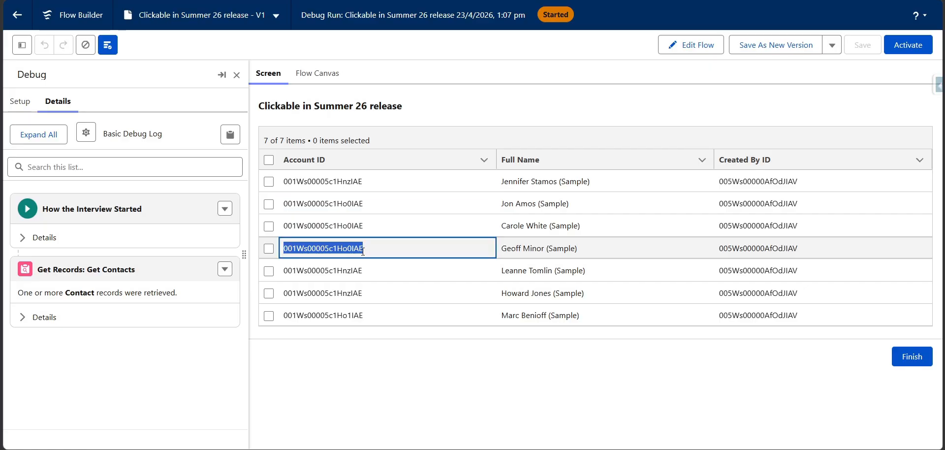
double_click(334, 224)
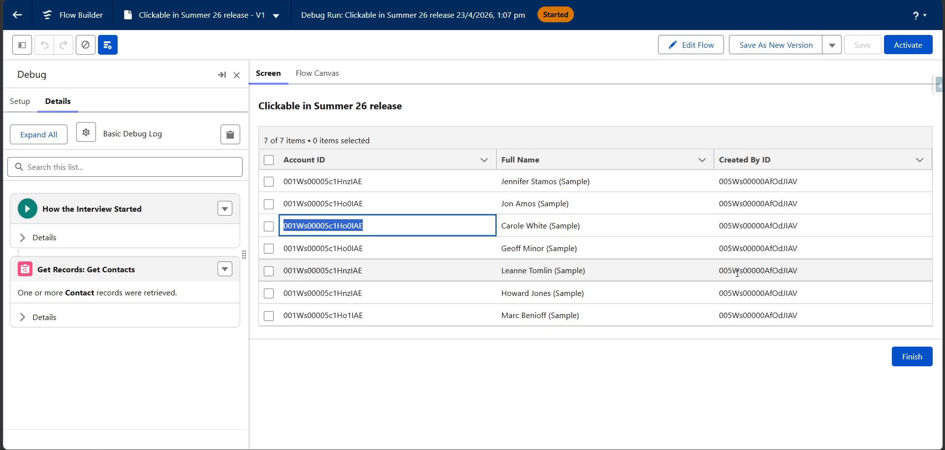
Return to editing the flow and open the column configuration of the data table in Screen q1
click(693, 47)
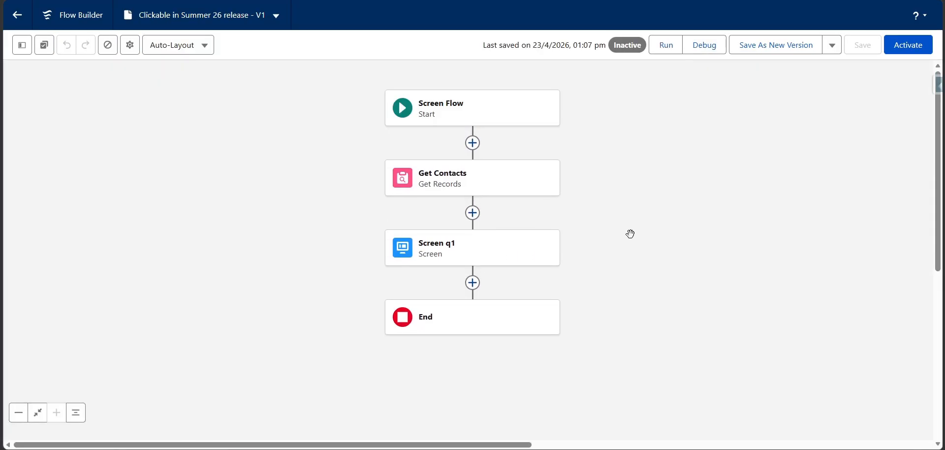
drag(631, 232, 583, 177)
click(451, 179)
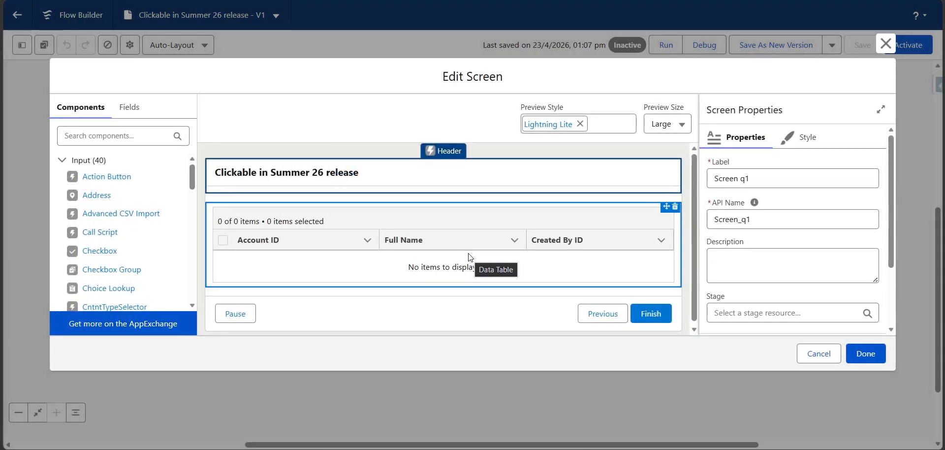
click(469, 255)
scroll(839, 252, down, 2)
click(840, 269)
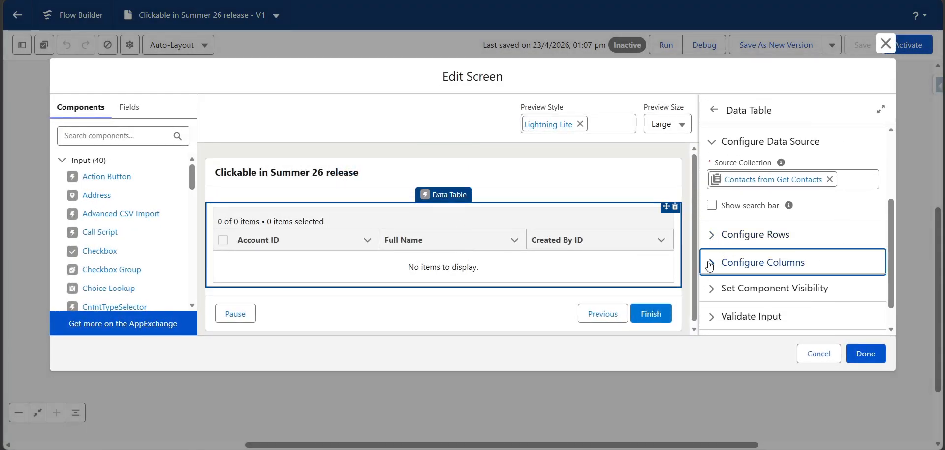
scroll(843, 197, down, 2)
Enable Show record name and Link to record for the Account ID column
click(851, 168)
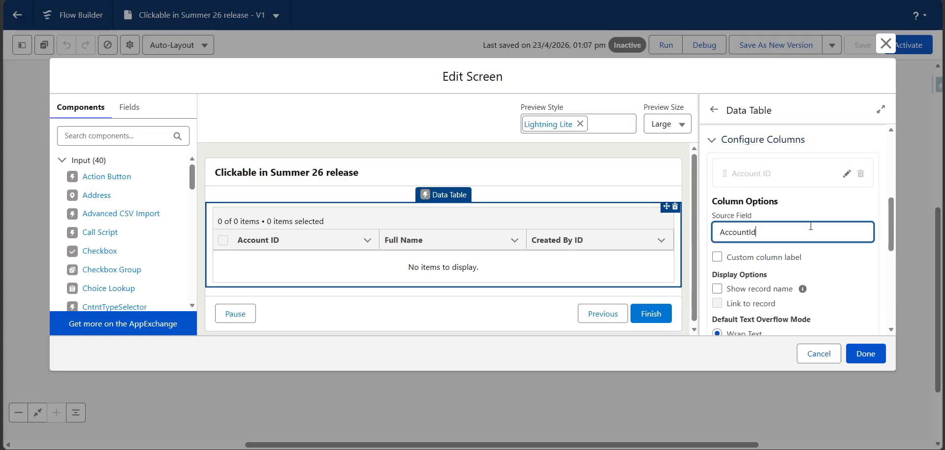
scroll(722, 175, down, 2)
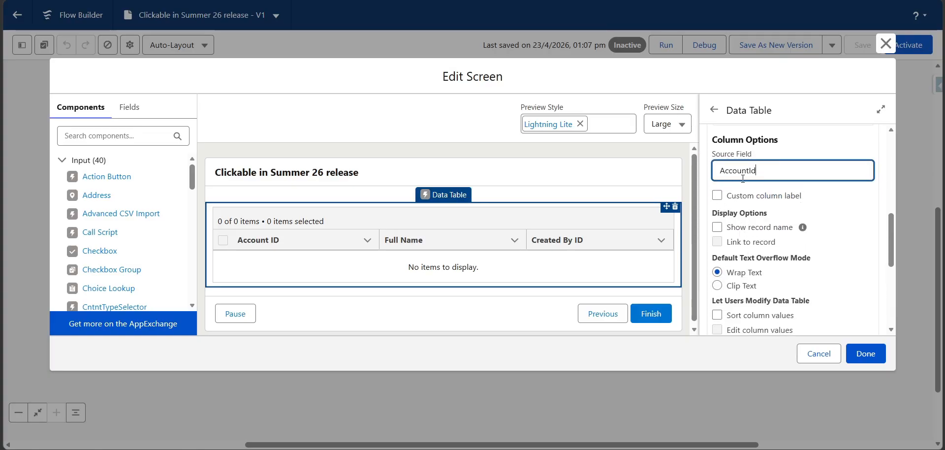
click(718, 230)
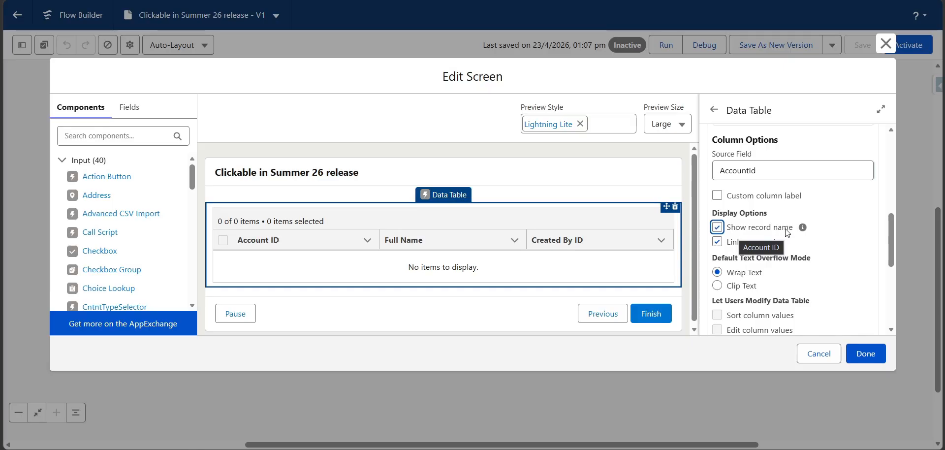
mouse_move(804, 228)
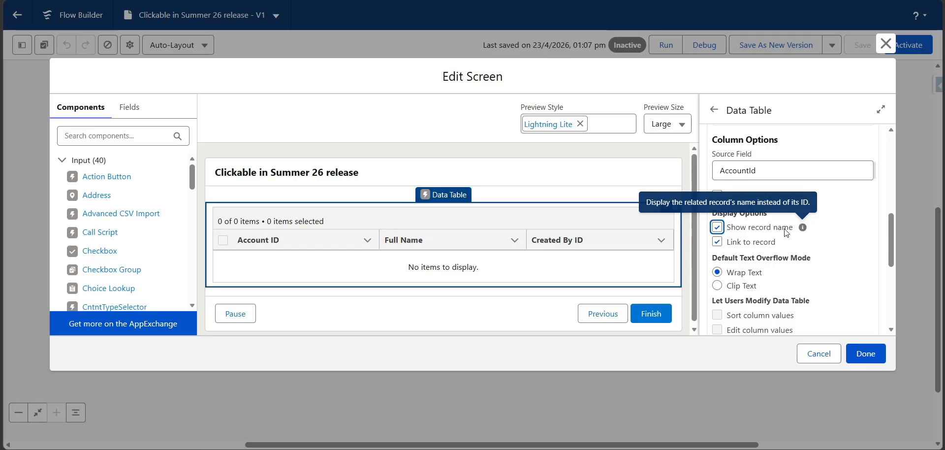
click(719, 244)
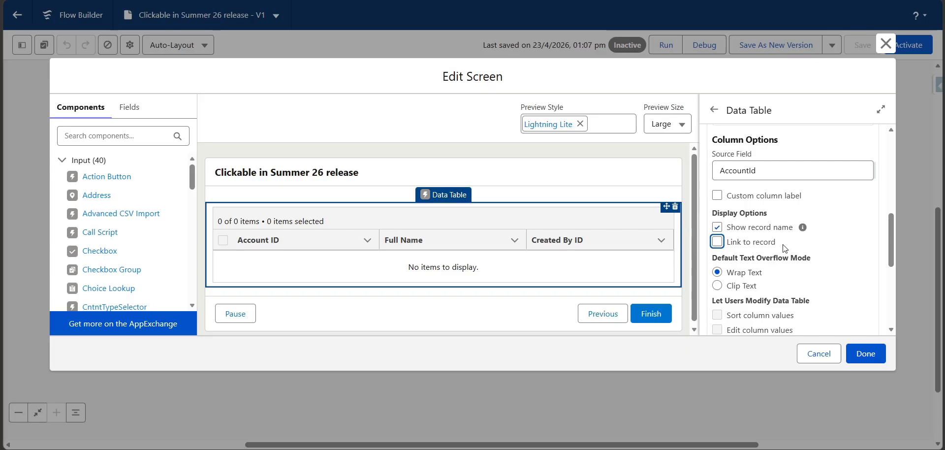
click(718, 242)
scroll(743, 266, down, 1)
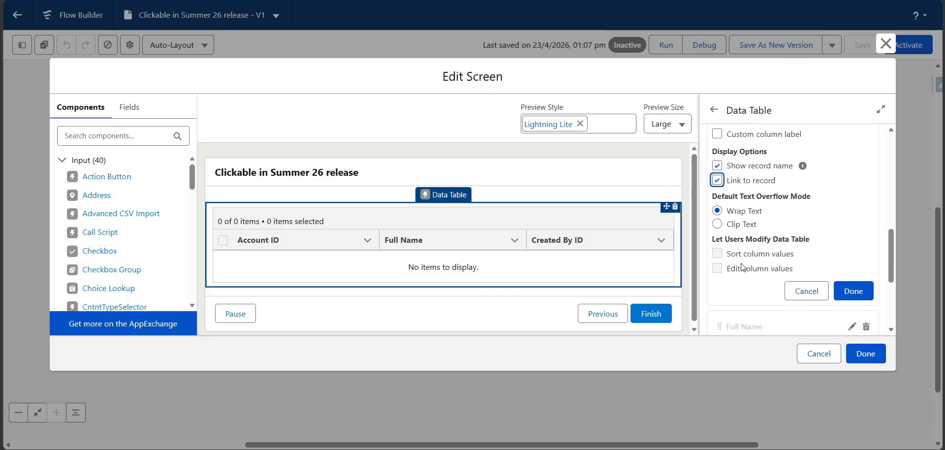
click(852, 292)
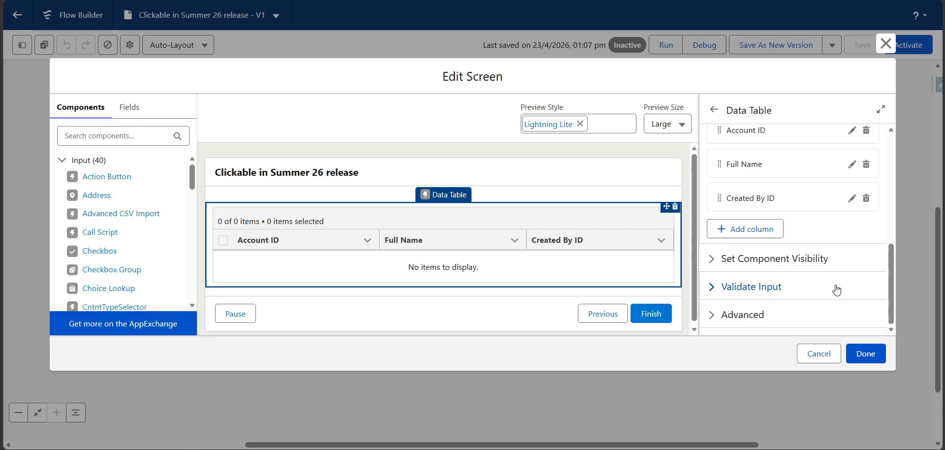
Enable Show record name and Link to record for the Created By ID column and confirm the column options
click(852, 198)
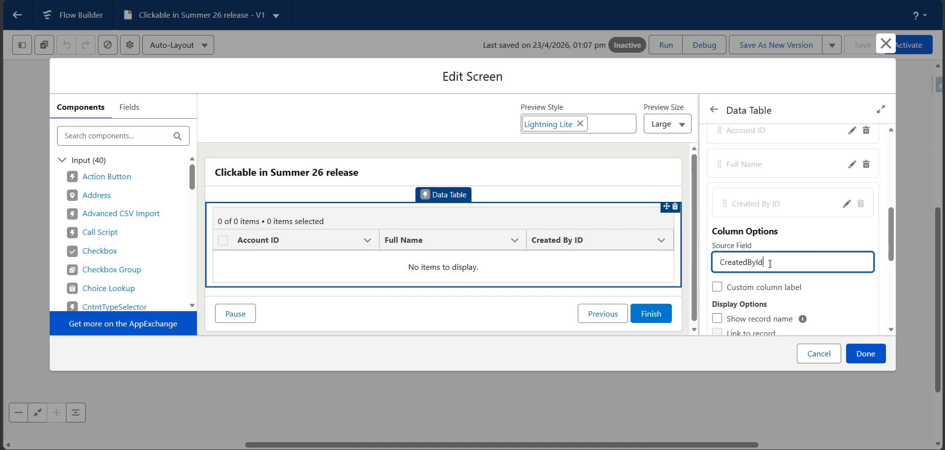
scroll(743, 225, down, 2)
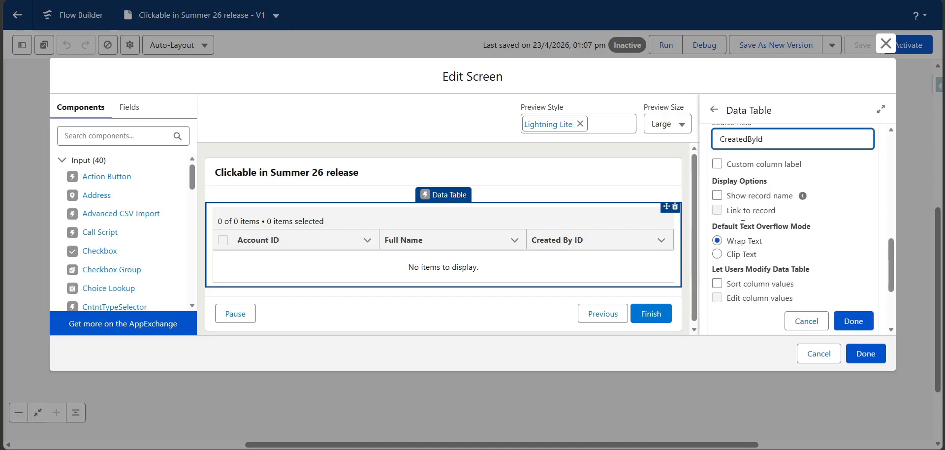
click(717, 196)
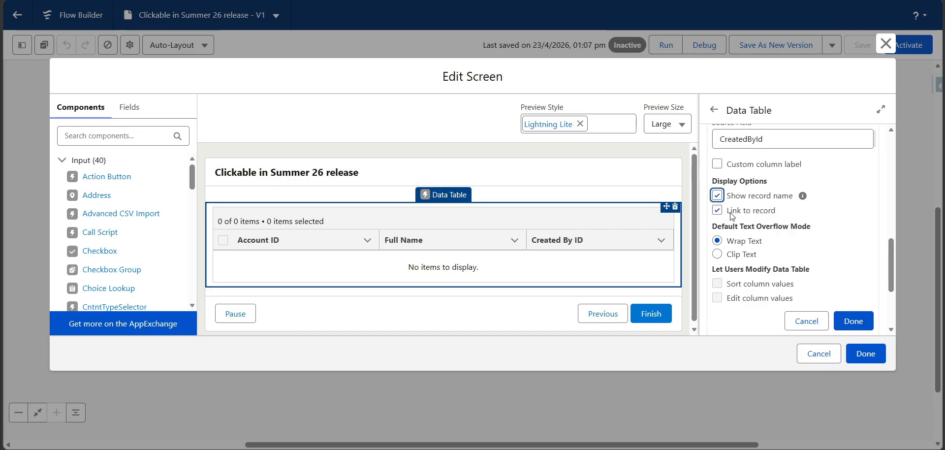
drag(728, 216, 785, 213)
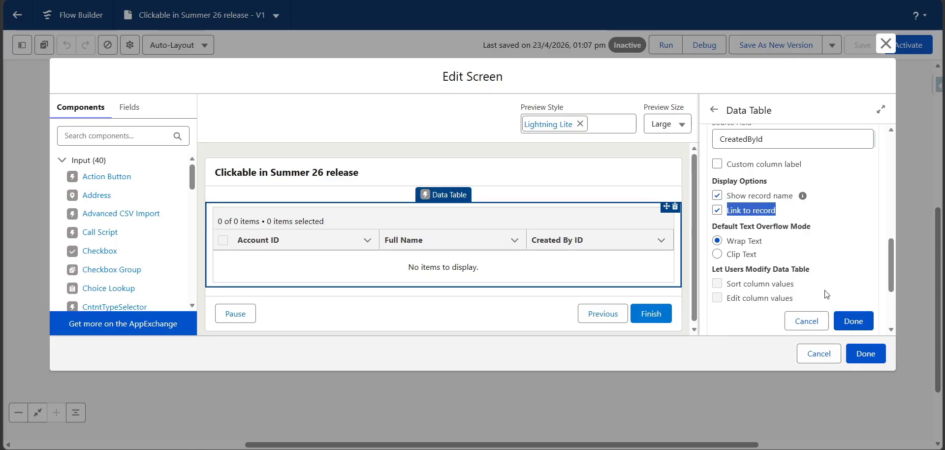
mouse_move(727, 195)
mouse_down()
mouse_move(771, 200)
mouse_move(780, 214)
mouse_move(719, 186)
mouse_up()
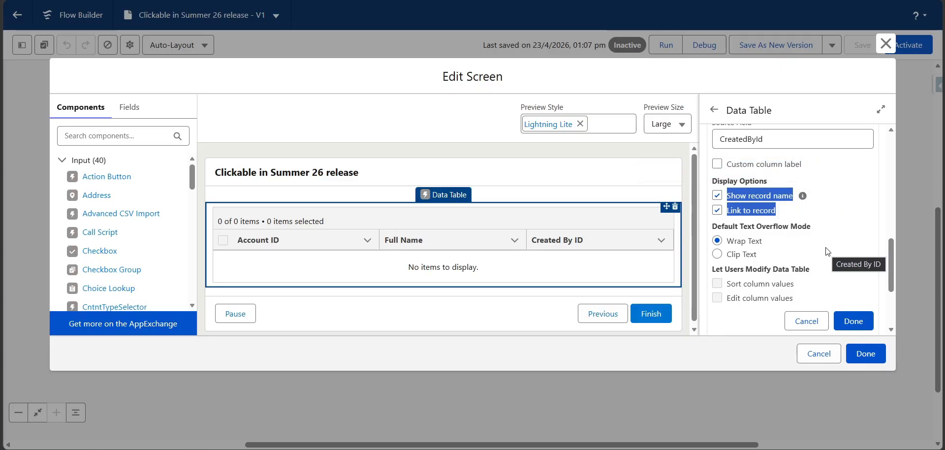
click(857, 324)
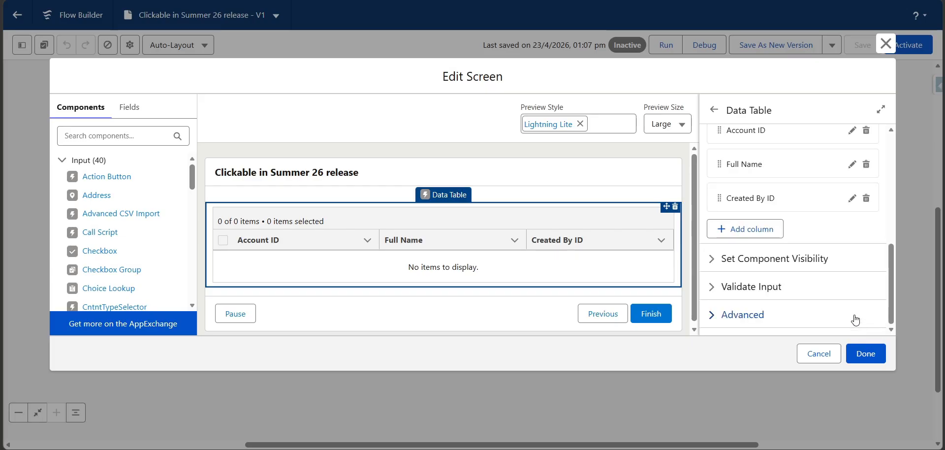
Close the screen editor with the changes kept, save the flow and start a new debug run
click(859, 357)
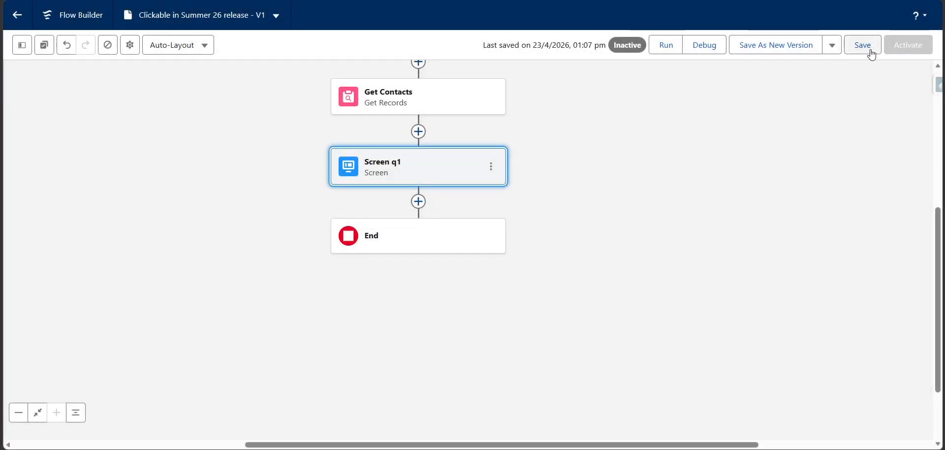
click(870, 51)
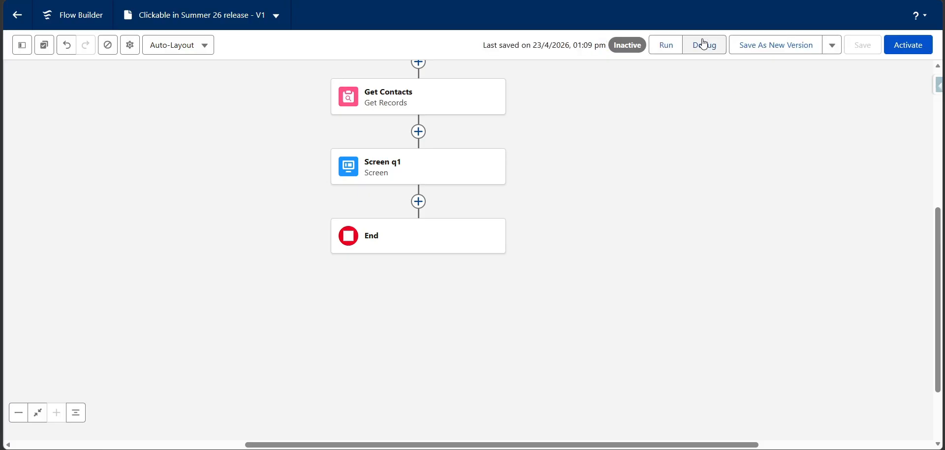
click(705, 44)
click(216, 429)
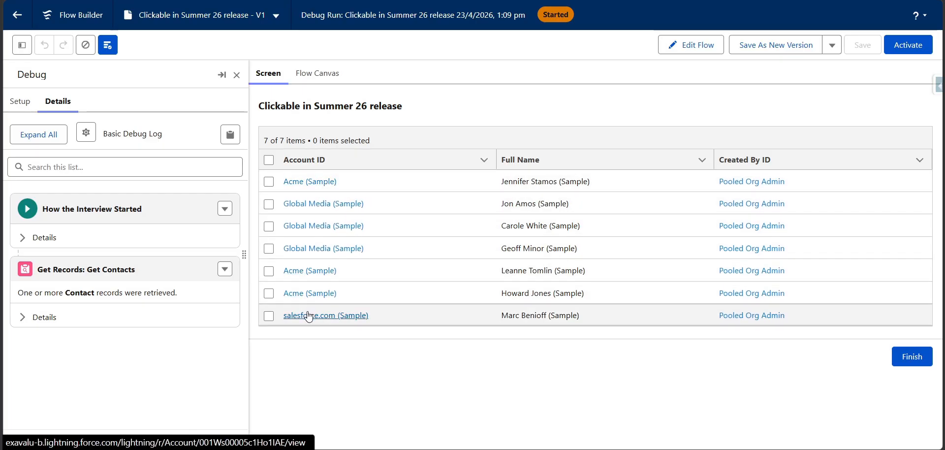
Follow the Acme (Sample) link in the first row to check the account record, and return to the debug run
click(315, 186)
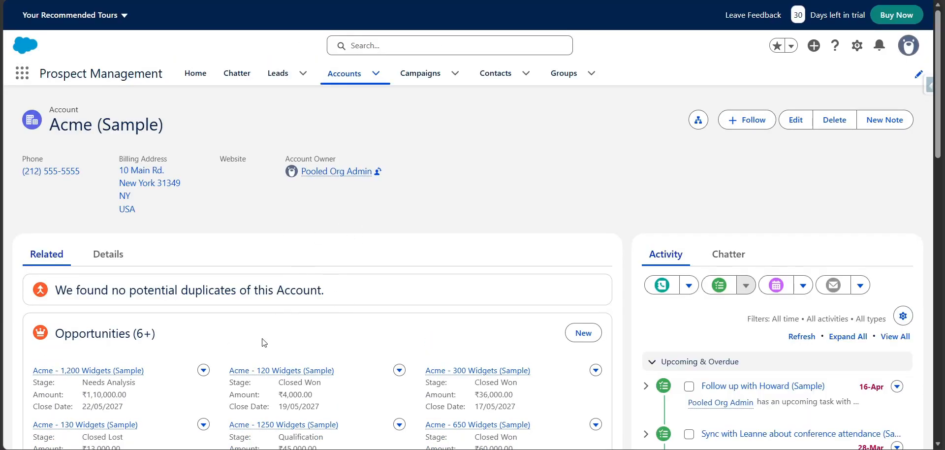
scroll(268, 354, down, 3)
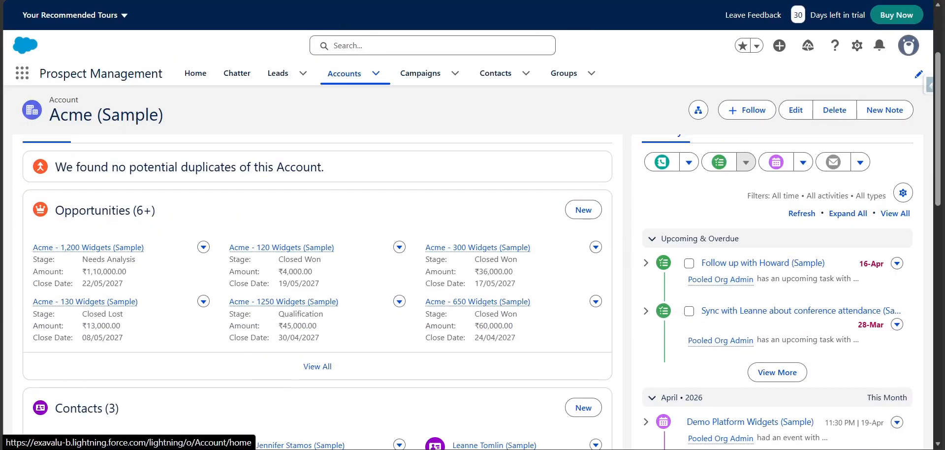
click(384, 1)
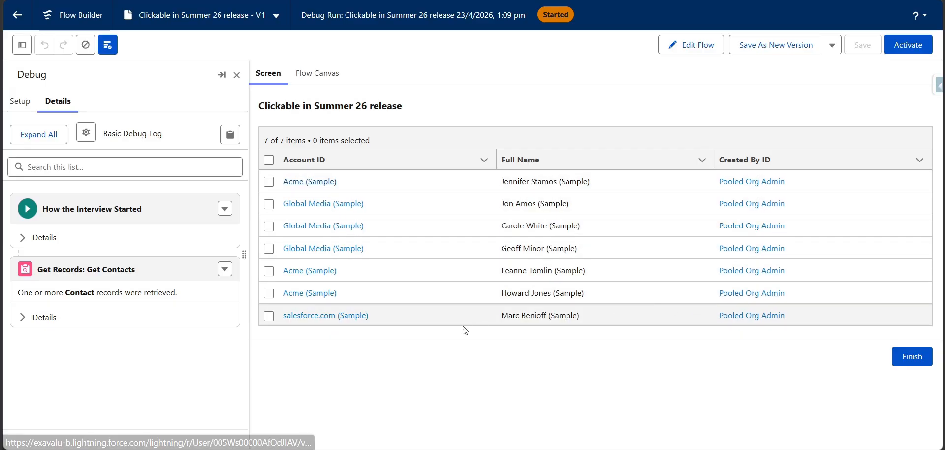
Follow the Global Media (Sample) link in the fourth row to check its account record, and return to the debug run
click(317, 247)
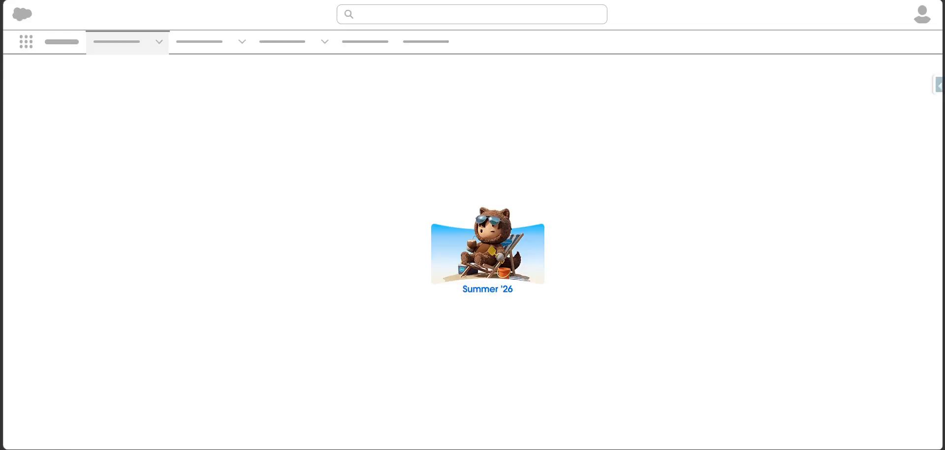
scroll(336, 233, down, 3)
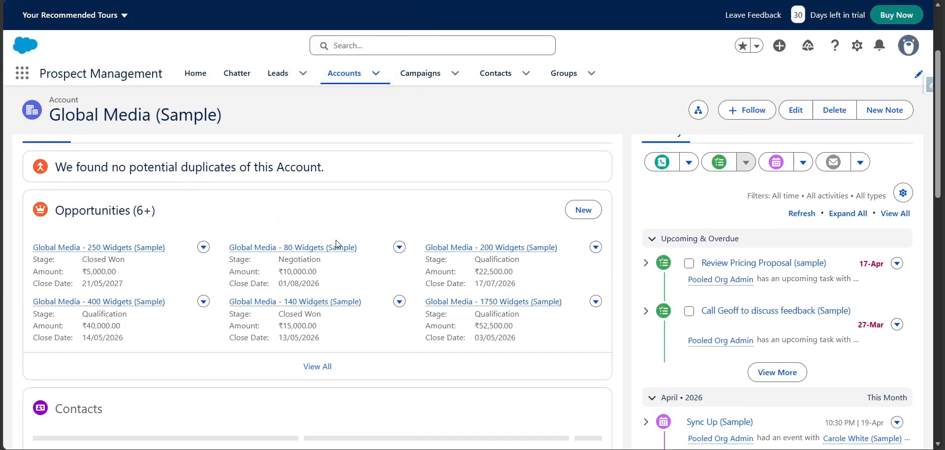
scroll(338, 242, up, 3)
click(312, 1)
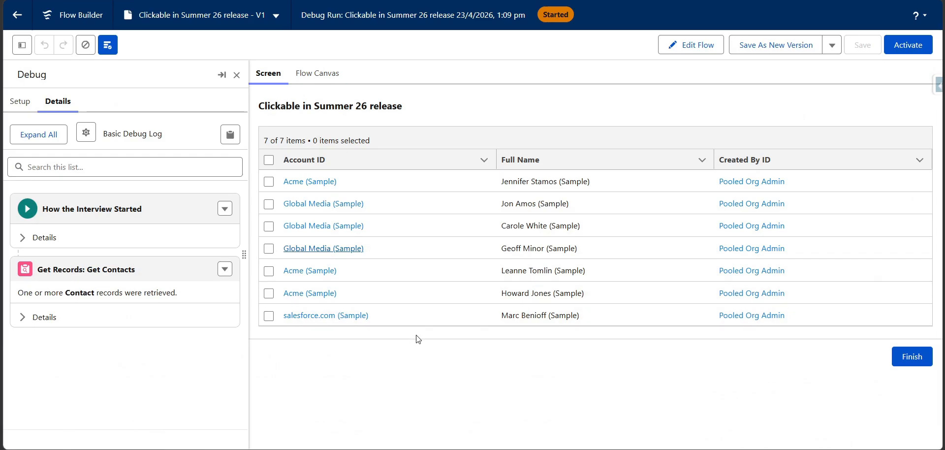